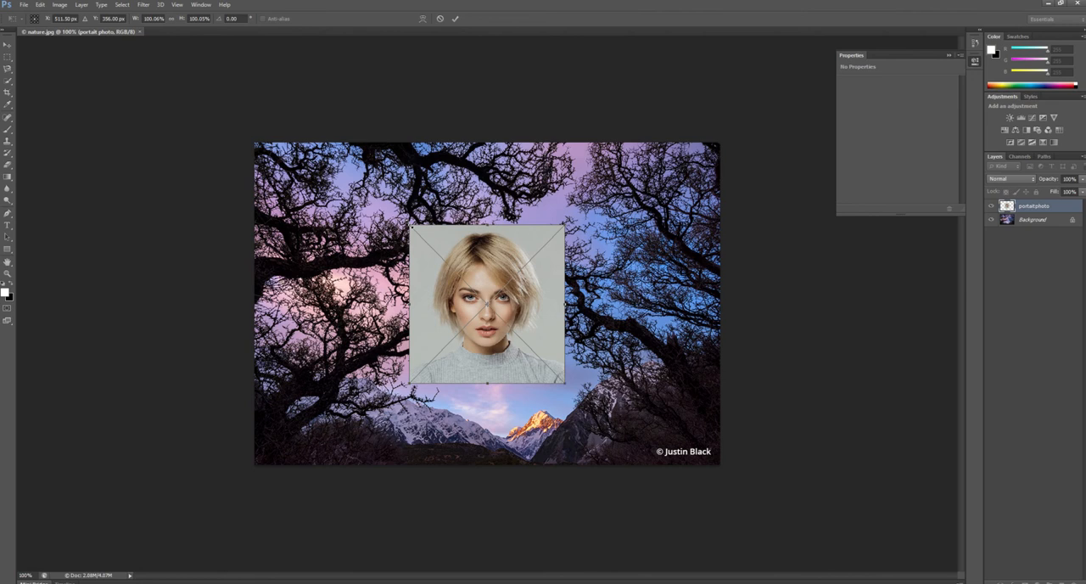
# Enlarge the placed portrait to about 146%, move it to the middle of the landscape, and commit the placement
pyautogui.moveTo(411, 226); pyautogui.dragTo(339, 152)
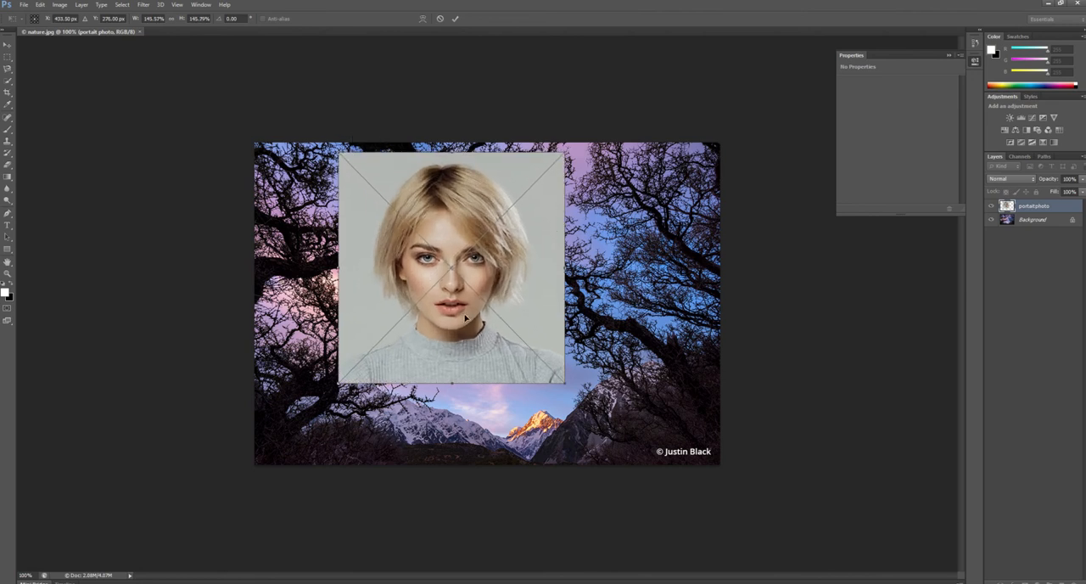
pyautogui.moveTo(432, 247); pyautogui.dragTo(481, 254)
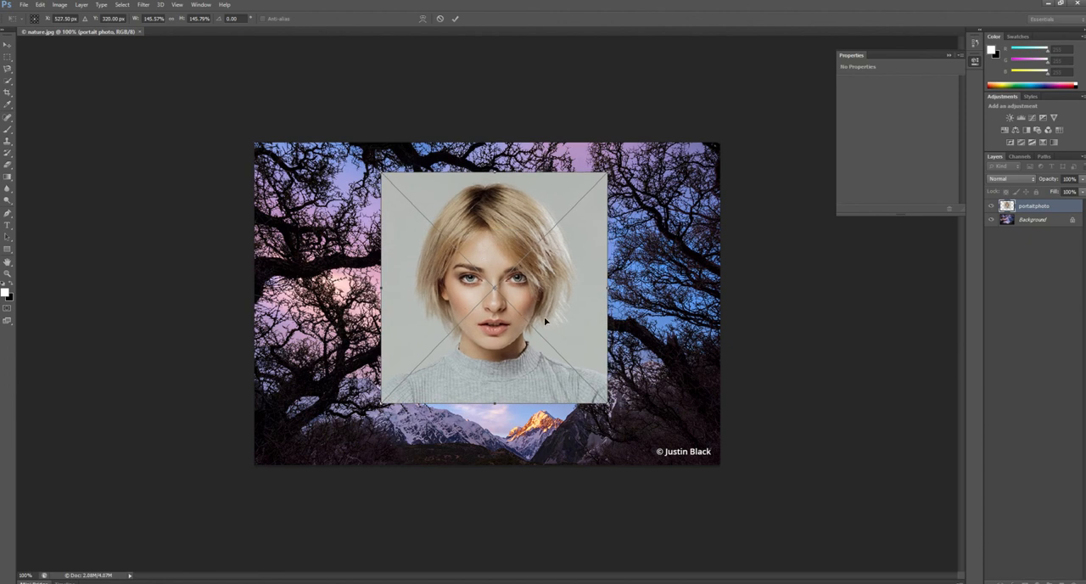
pyautogui.press('Return')
# Add a reveal-all layer mask to the portrait layer and collapse the mask properties
pyautogui.press('b')
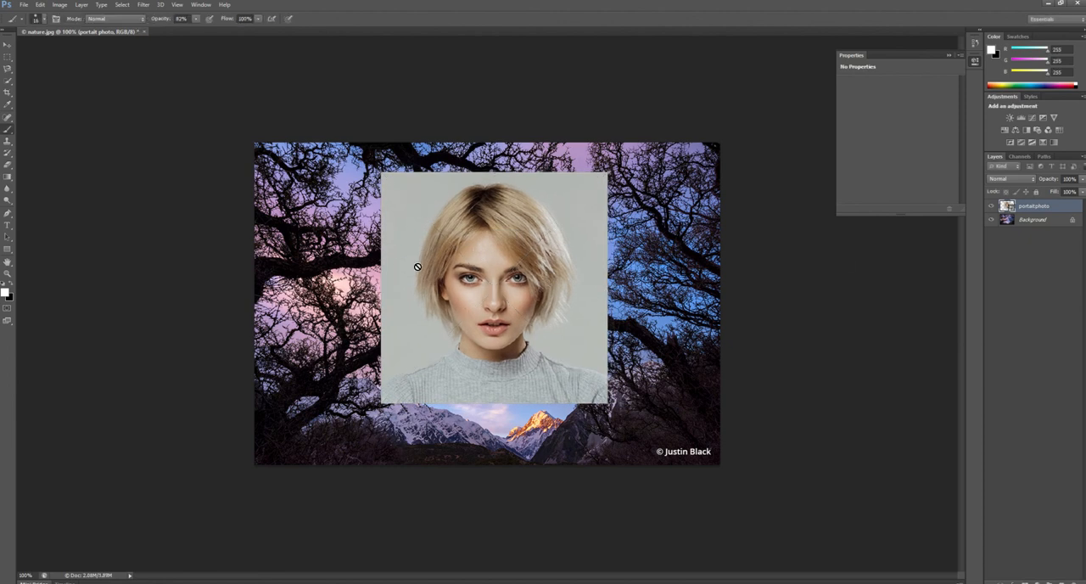
pyautogui.click(82, 4)
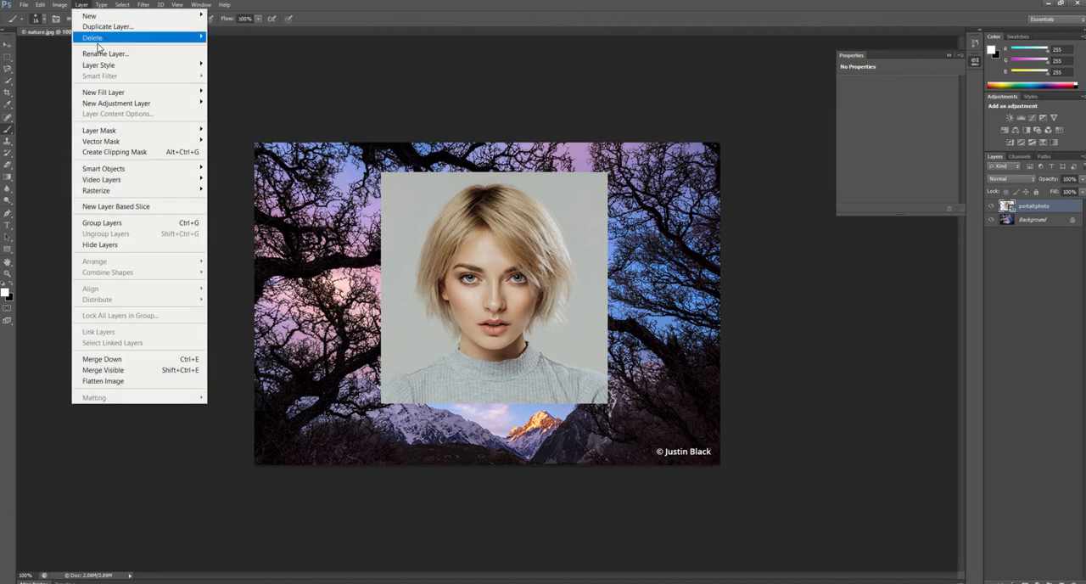
pyautogui.moveTo(112, 132)
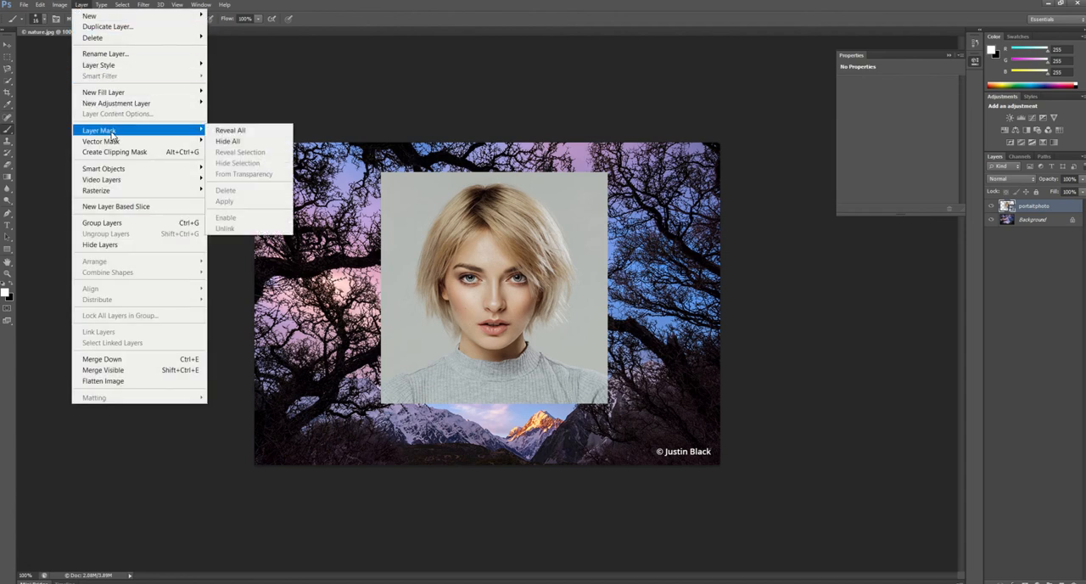
pyautogui.click(231, 131)
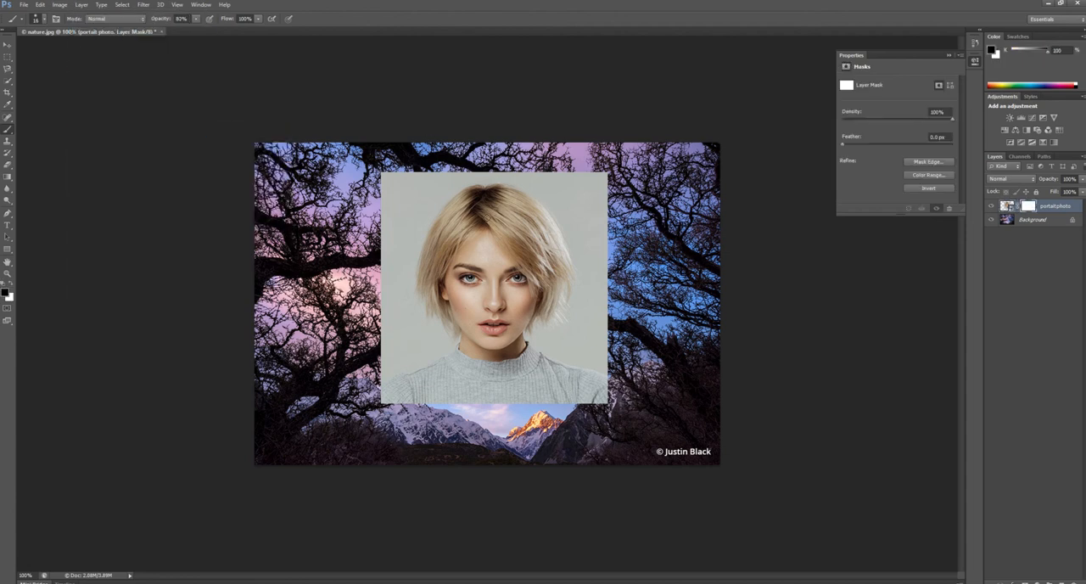
pyautogui.click(946, 57)
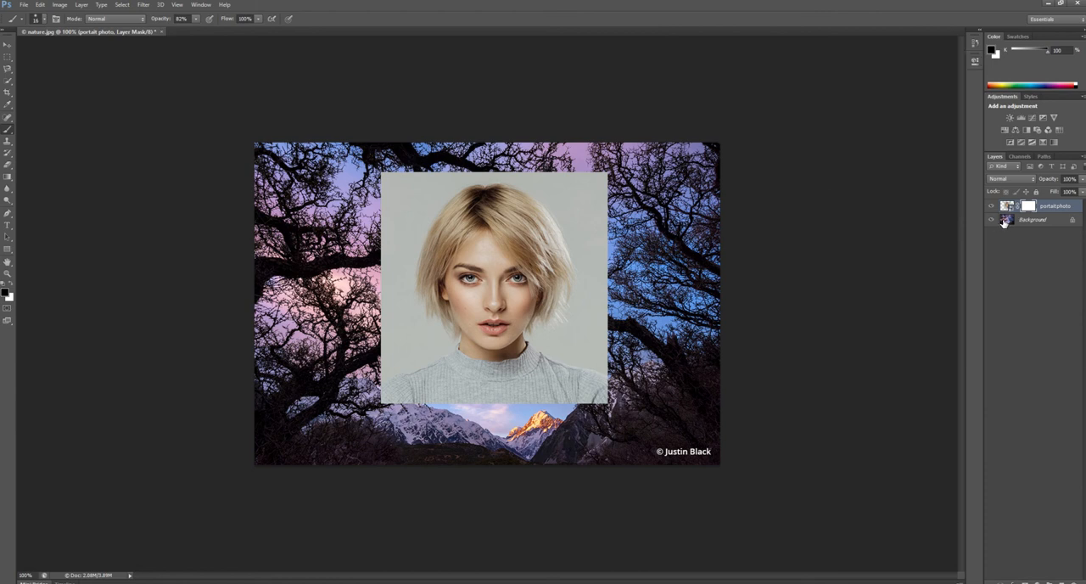
# Paint black on the portrait's mask with a soft 71 px brush to hide the grey backdrop along its left side
pyautogui.rightClick(8, 134)
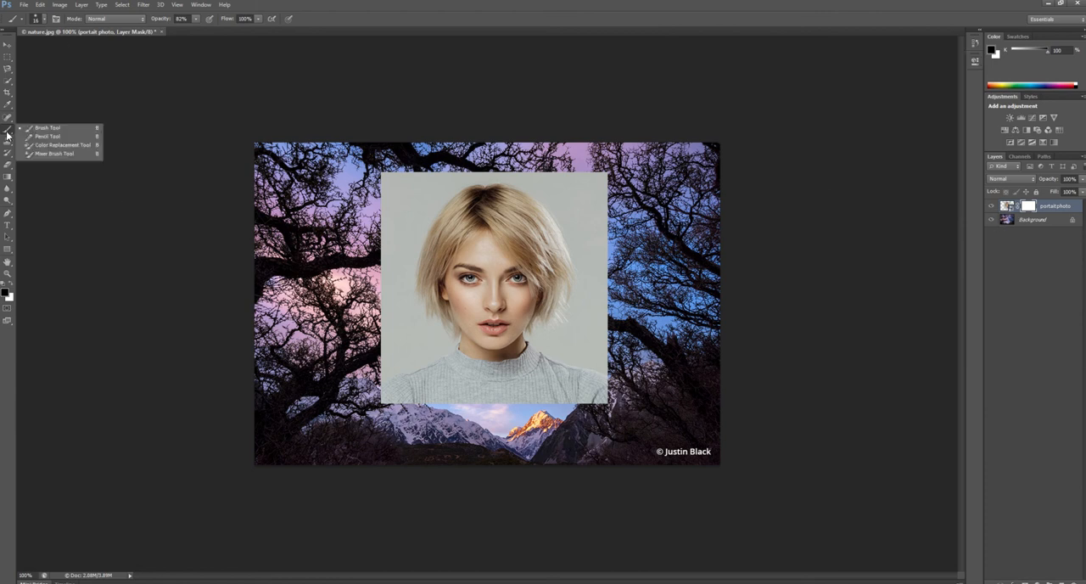
pyautogui.click(48, 128)
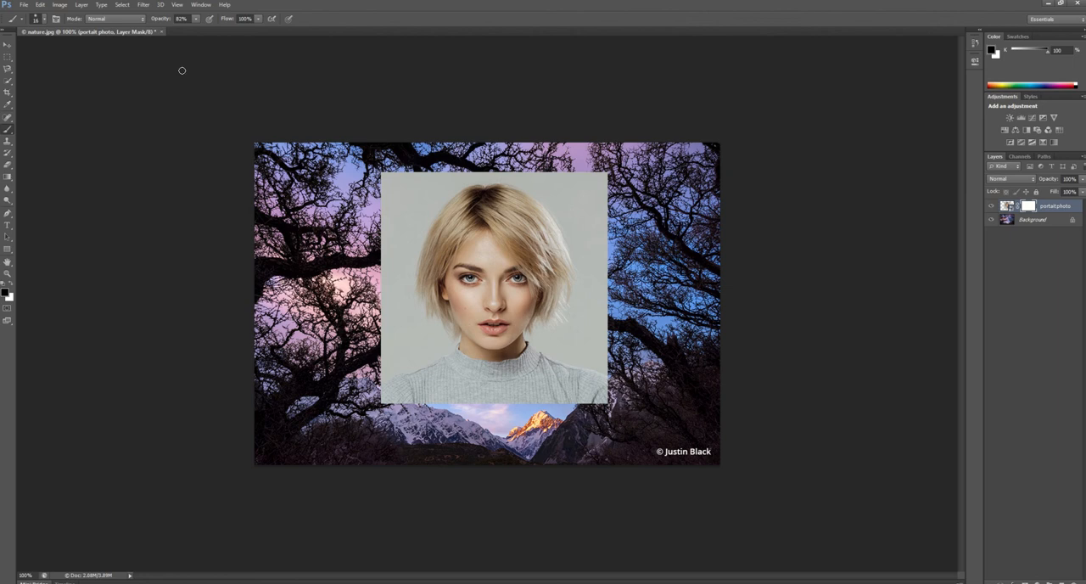
pyautogui.click(38, 19)
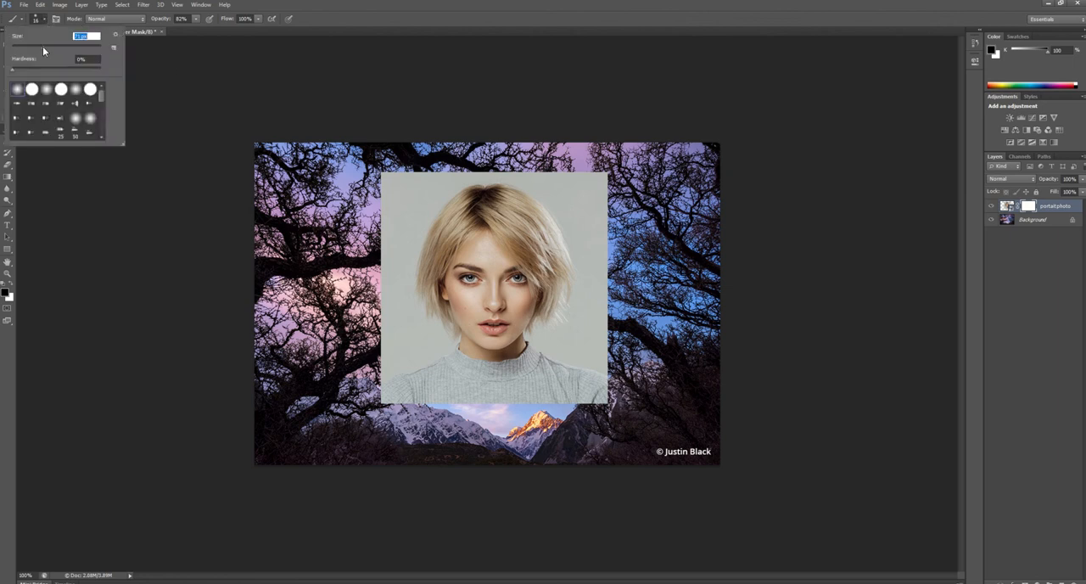
pyautogui.moveTo(392, 185)
pyautogui.mouseDown()
pyautogui.moveTo(403, 175)
pyautogui.moveTo(420, 188)
pyautogui.moveTo(396, 222)
pyautogui.moveTo(381, 282)
pyautogui.moveTo(382, 335)
pyautogui.moveTo(411, 386)
pyautogui.moveTo(399, 390)
pyautogui.moveTo(395, 352)
pyautogui.moveTo(420, 377)
pyautogui.moveTo(458, 288)
pyautogui.mouseUp()
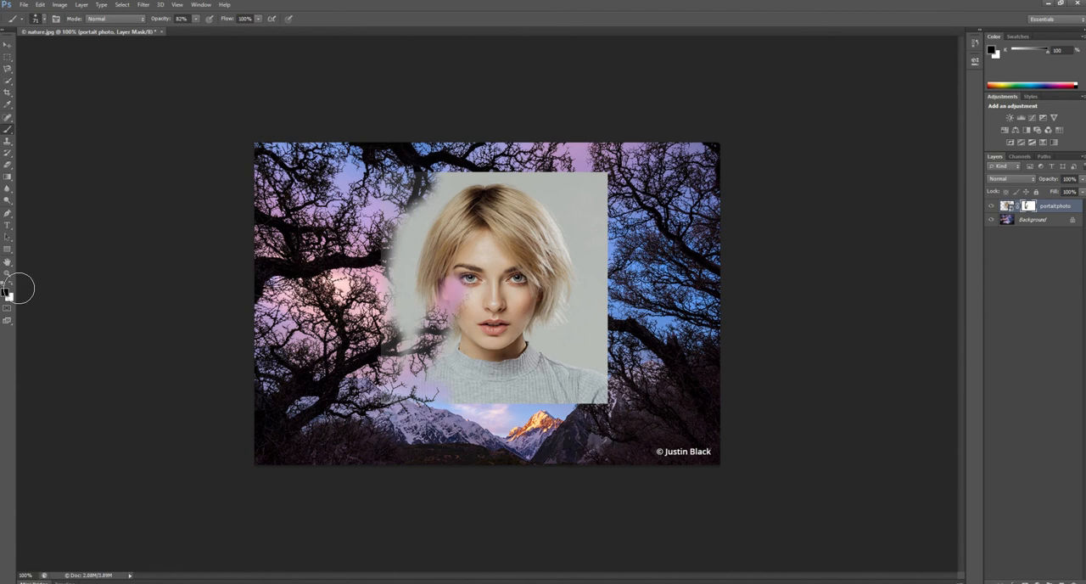
# Restore the hidden cheek by painting white on the mask, and mask out the backdrop above the head in black
pyautogui.click(12, 285)
pyautogui.moveTo(450, 285)
pyautogui.mouseDown()
pyautogui.moveTo(456, 301)
pyautogui.moveTo(439, 327)
pyautogui.moveTo(390, 263)
pyautogui.moveTo(424, 187)
pyautogui.moveTo(543, 174)
pyautogui.moveTo(501, 182)
pyautogui.moveTo(606, 191)
pyautogui.moveTo(598, 216)
pyautogui.mouseUp()
pyautogui.click(12, 284)
# Set the brush opacity to 100% and mask out the portrait's remaining outer edges on the left, bottom and right
pyautogui.click(258, 18)
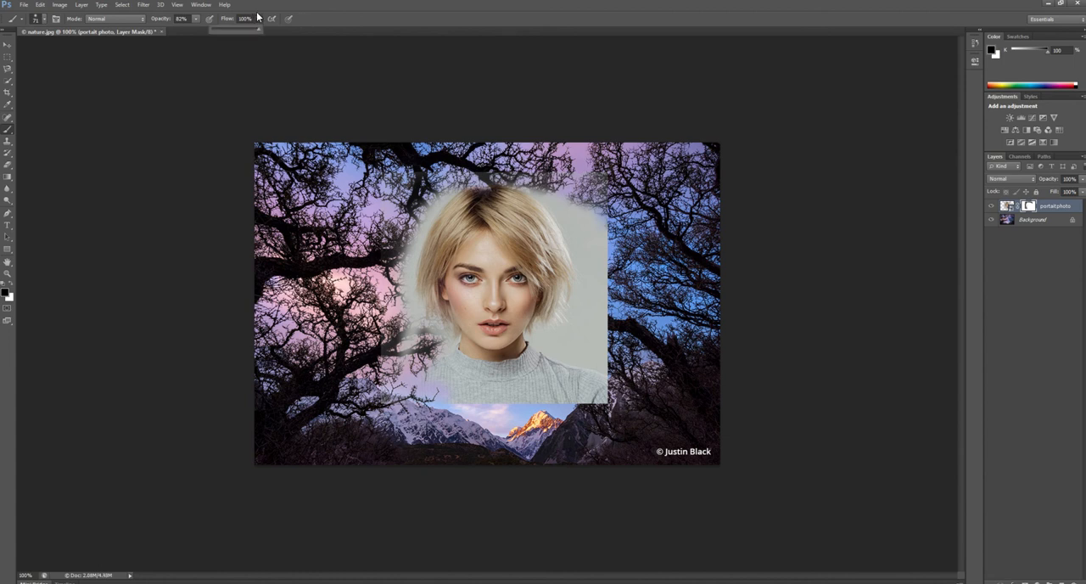
pyautogui.click(196, 19)
pyautogui.moveTo(198, 31); pyautogui.dragTo(218, 35)
pyautogui.moveTo(429, 171); pyautogui.dragTo(378, 196)
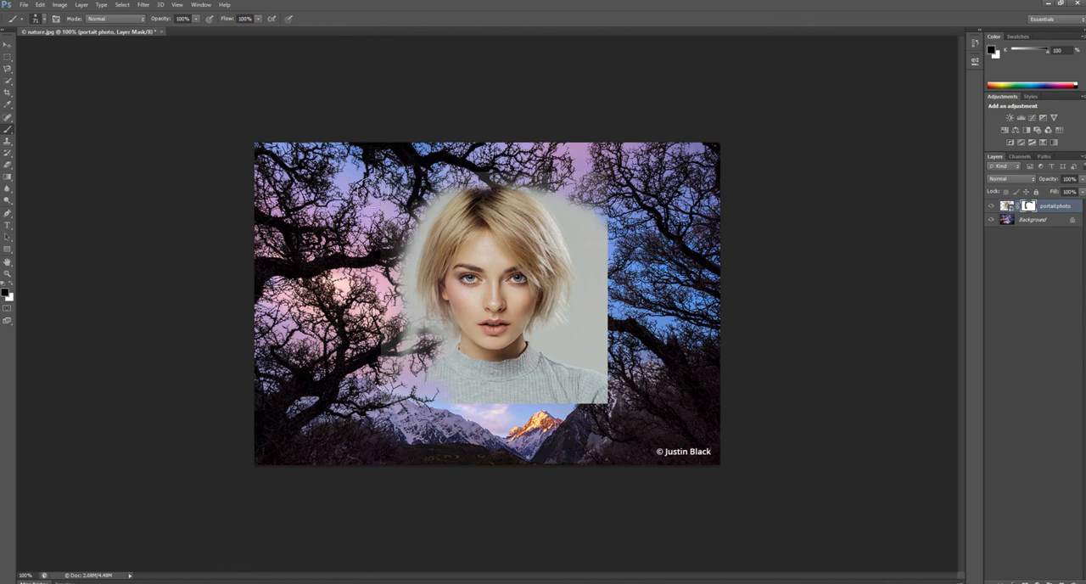
pyautogui.moveTo(406, 337); pyautogui.dragTo(392, 373)
pyautogui.moveTo(537, 399)
pyautogui.mouseDown()
pyautogui.moveTo(572, 395)
pyautogui.moveTo(586, 363)
pyautogui.moveTo(607, 356)
pyautogui.moveTo(583, 372)
pyautogui.moveTo(606, 248)
pyautogui.moveTo(527, 170)
pyautogui.moveTo(482, 158)
pyautogui.moveTo(488, 166)
pyautogui.mouseUp()
# Set the brush opacity to 63% and mask the backdrop close around the hair and the sweater
pyautogui.click(197, 18)
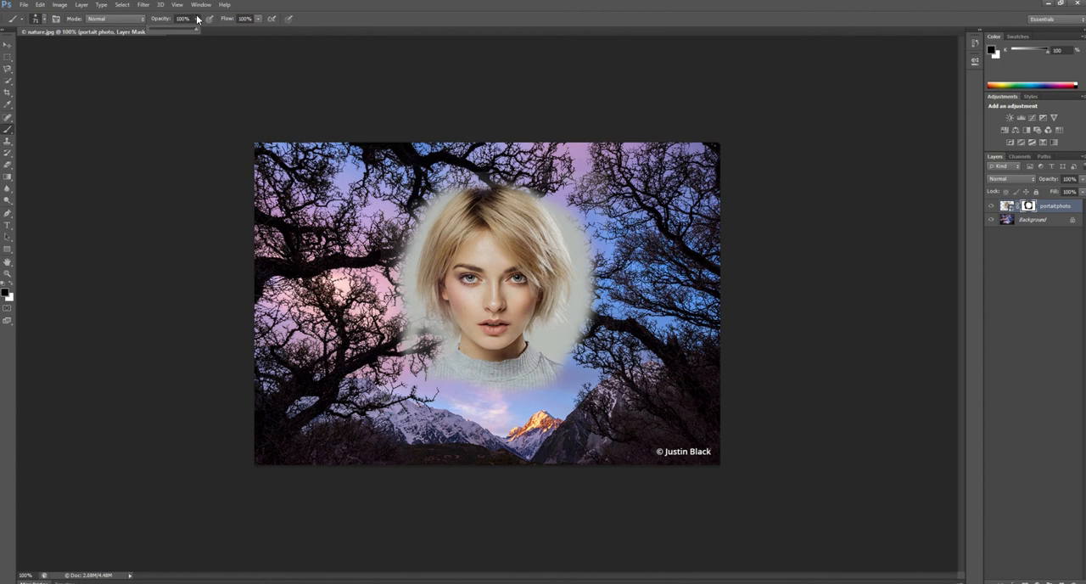
pyautogui.moveTo(196, 29); pyautogui.dragTo(177, 34)
pyautogui.moveTo(431, 188)
pyautogui.mouseDown()
pyautogui.moveTo(405, 288)
pyautogui.moveTo(423, 338)
pyautogui.moveTo(468, 370)
pyautogui.moveTo(568, 366)
pyautogui.moveTo(590, 312)
pyautogui.moveTo(565, 326)
pyautogui.moveTo(579, 253)
pyautogui.moveTo(553, 193)
pyautogui.moveTo(569, 330)
pyautogui.mouseUp()
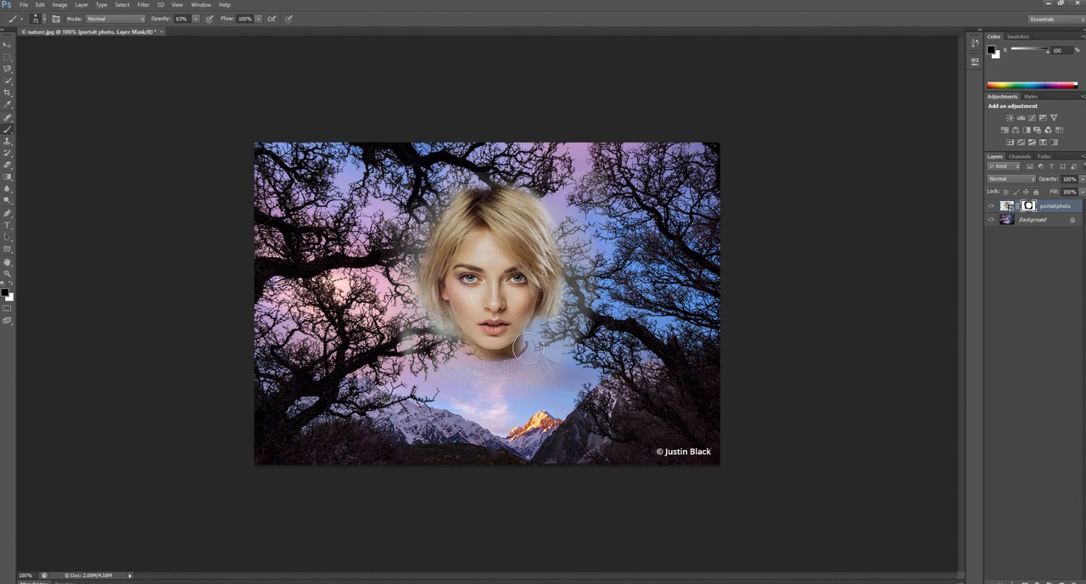
# Fade the neck and left hair edge at 42% brush opacity, and clear the sweater remains below the chin at 100%
pyautogui.click(197, 19)
pyautogui.moveTo(194, 28); pyautogui.dragTo(188, 30)
pyautogui.moveTo(520, 340)
pyautogui.mouseDown()
pyautogui.moveTo(520, 364)
pyautogui.moveTo(518, 348)
pyautogui.moveTo(465, 350)
pyautogui.moveTo(437, 297)
pyautogui.moveTo(448, 208)
pyautogui.moveTo(478, 185)
pyautogui.moveTo(459, 192)
pyautogui.moveTo(526, 183)
pyautogui.moveTo(552, 214)
pyautogui.moveTo(570, 268)
pyautogui.moveTo(560, 368)
pyautogui.mouseUp()
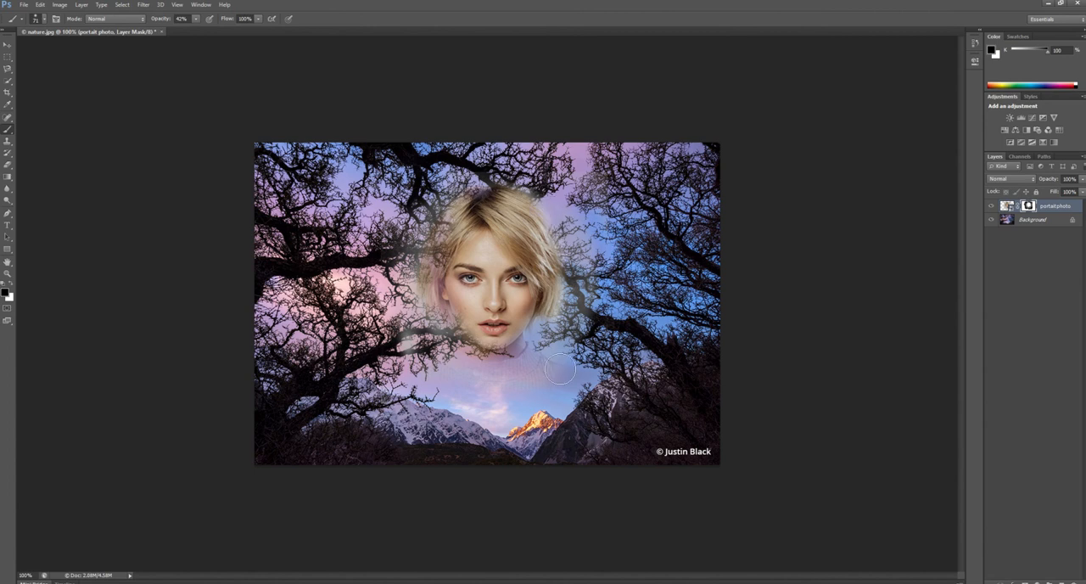
pyautogui.click(196, 18)
pyautogui.moveTo(514, 360)
pyautogui.mouseDown()
pyautogui.moveTo(521, 389)
pyautogui.moveTo(544, 371)
pyautogui.moveTo(527, 364)
pyautogui.moveTo(514, 375)
pyautogui.moveTo(536, 351)
pyautogui.moveTo(518, 372)
pyautogui.moveTo(567, 360)
pyautogui.moveTo(505, 373)
pyautogui.moveTo(533, 350)
pyautogui.moveTo(497, 372)
pyautogui.moveTo(473, 363)
pyautogui.mouseUp()
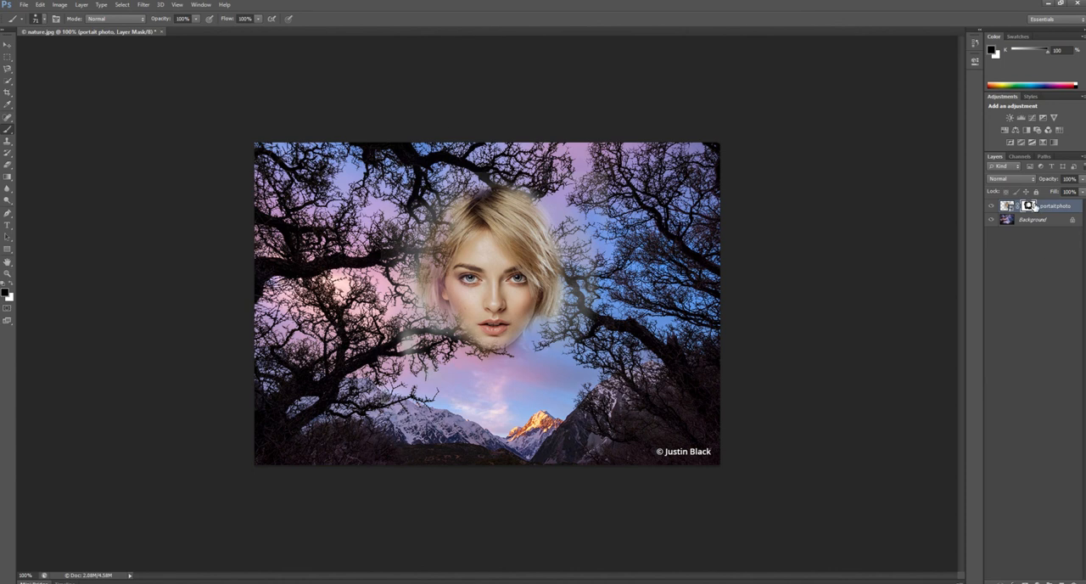
# Add a Black & White adjustment layer with default settings above the portrait layer
pyautogui.click(82, 4)
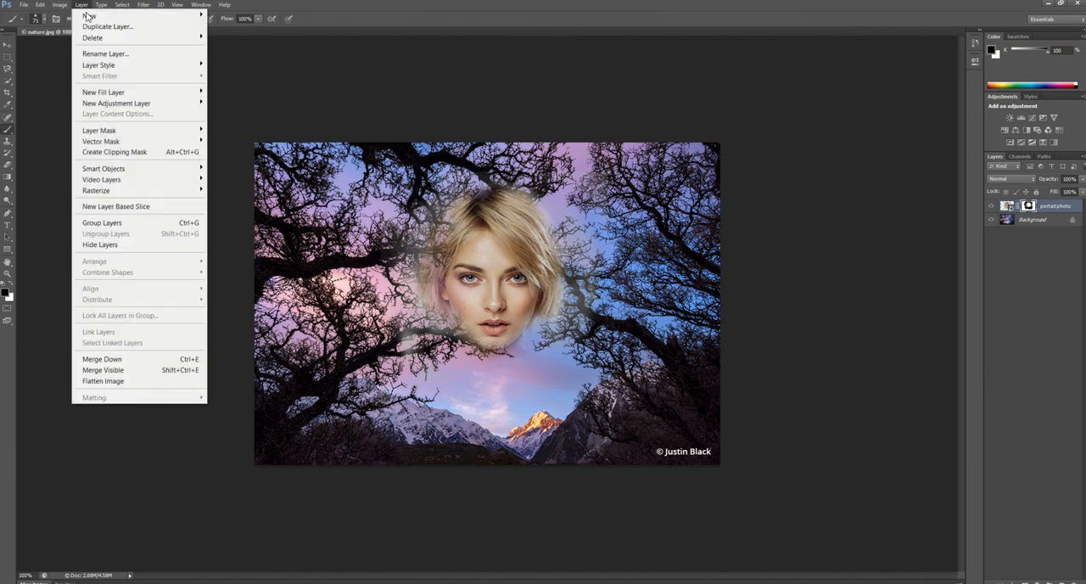
pyautogui.moveTo(116, 127)
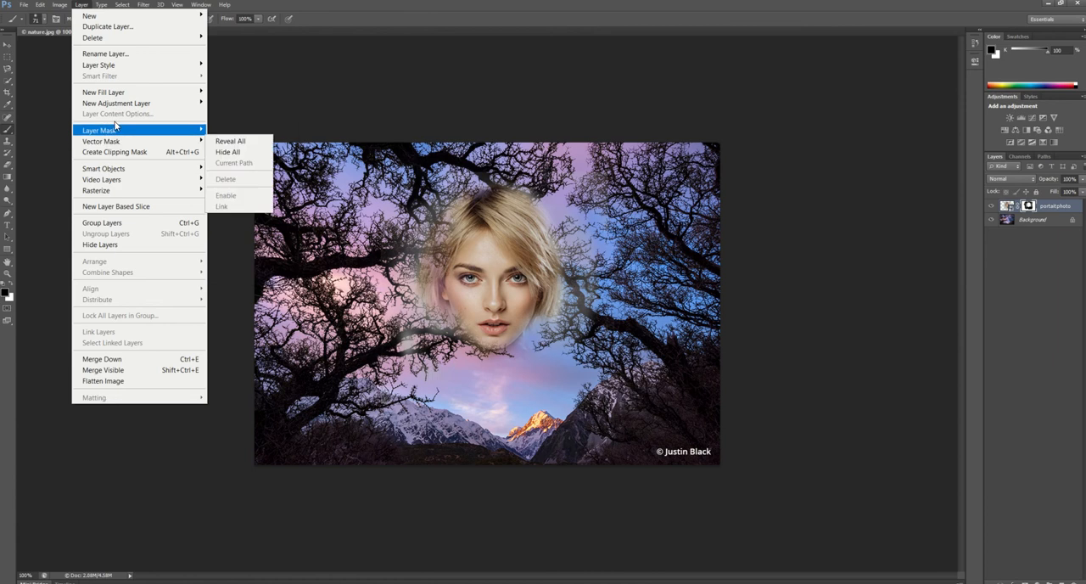
pyautogui.moveTo(119, 104)
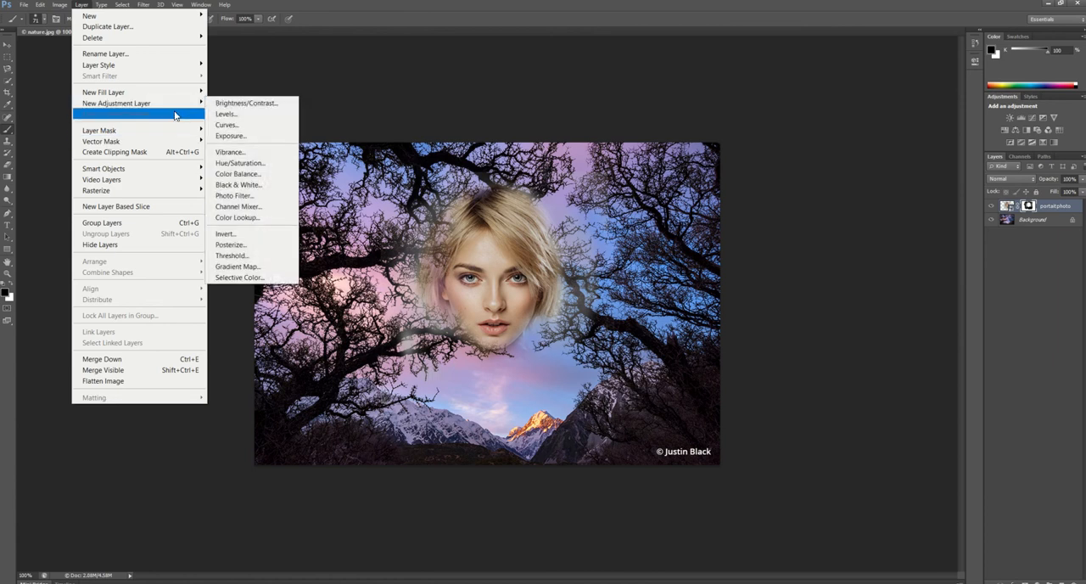
pyautogui.click(239, 185)
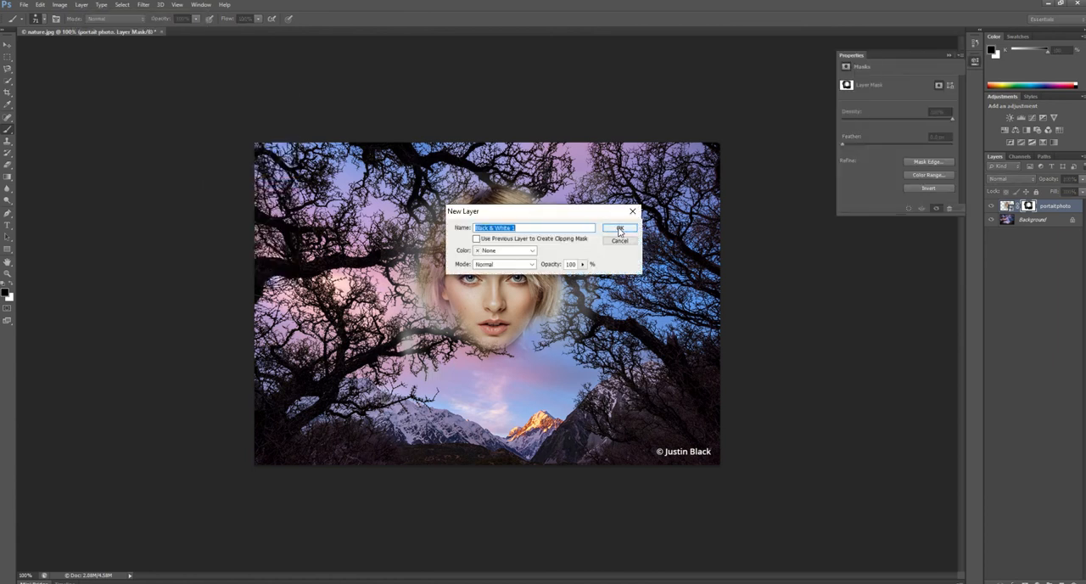
pyautogui.click(619, 227)
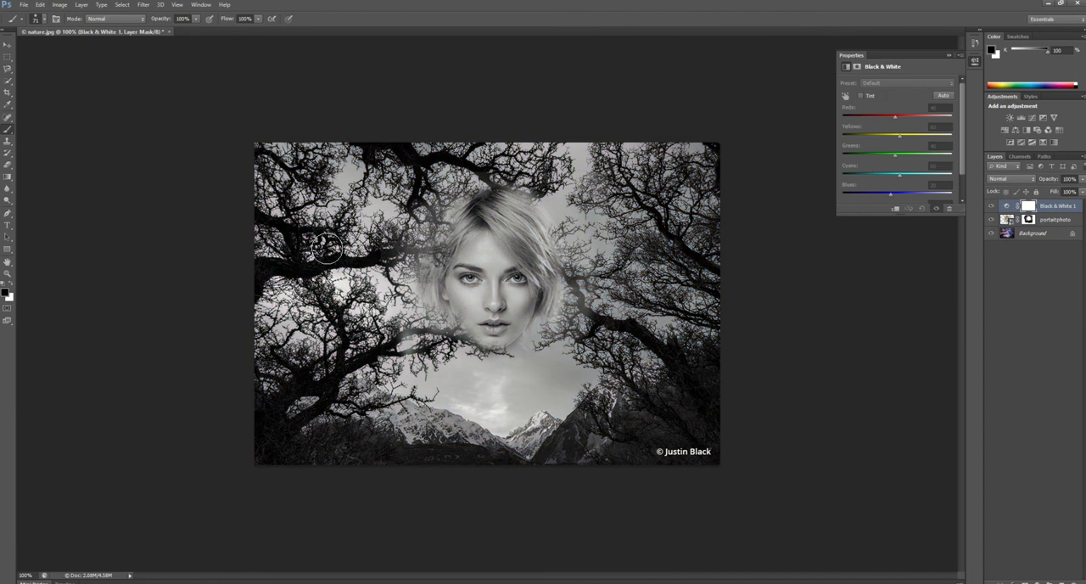
# Paint black on the Black & White layer's mask around the image's outer areas to bring back the sky and mountain colours
pyautogui.moveTo(263, 156)
pyautogui.mouseDown()
pyautogui.moveTo(281, 183)
pyautogui.moveTo(264, 144)
pyautogui.moveTo(278, 194)
pyautogui.moveTo(270, 234)
pyautogui.moveTo(295, 222)
pyautogui.moveTo(344, 335)
pyautogui.moveTo(310, 369)
pyautogui.moveTo(293, 449)
pyautogui.moveTo(409, 487)
pyautogui.moveTo(522, 495)
pyautogui.moveTo(538, 467)
pyautogui.moveTo(511, 453)
pyautogui.moveTo(627, 472)
pyautogui.moveTo(697, 461)
pyautogui.moveTo(722, 289)
pyautogui.moveTo(603, 147)
pyautogui.moveTo(657, 180)
pyautogui.moveTo(702, 178)
pyautogui.moveTo(478, 137)
pyautogui.moveTo(420, 141)
pyautogui.mouseUp()
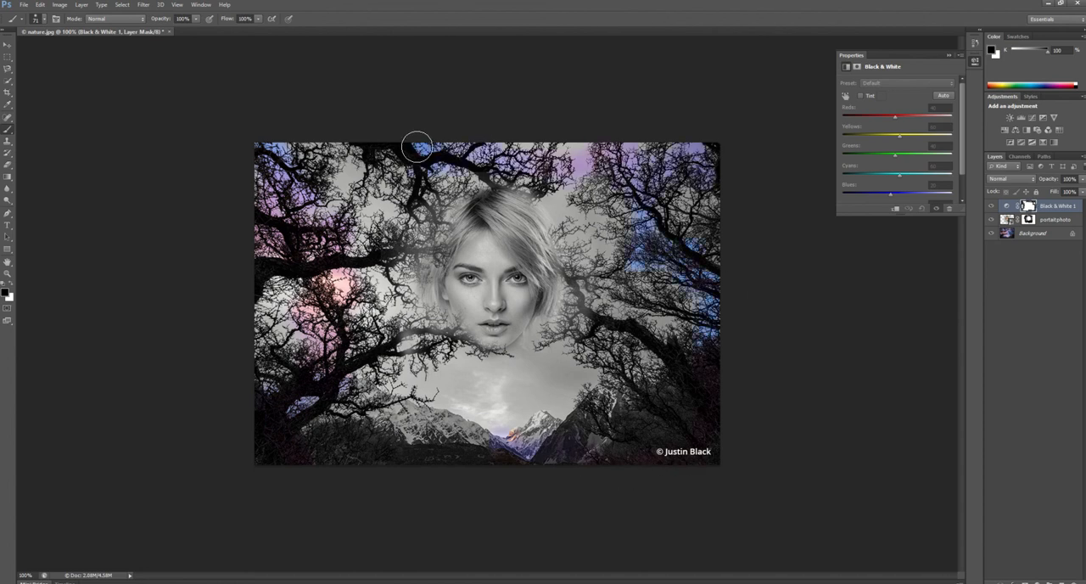
# Reduce the brush size to 6 px and swap the painting colour to white
pyautogui.hotkey('ctrl', '+')
pyautogui.hotkey('ctrl', '+')
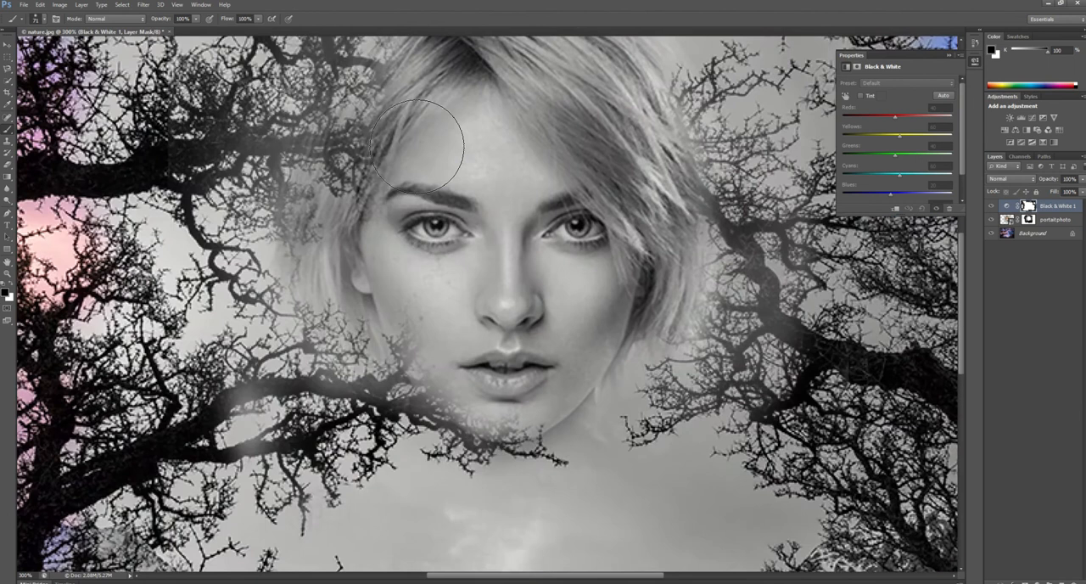
pyautogui.click(44, 18)
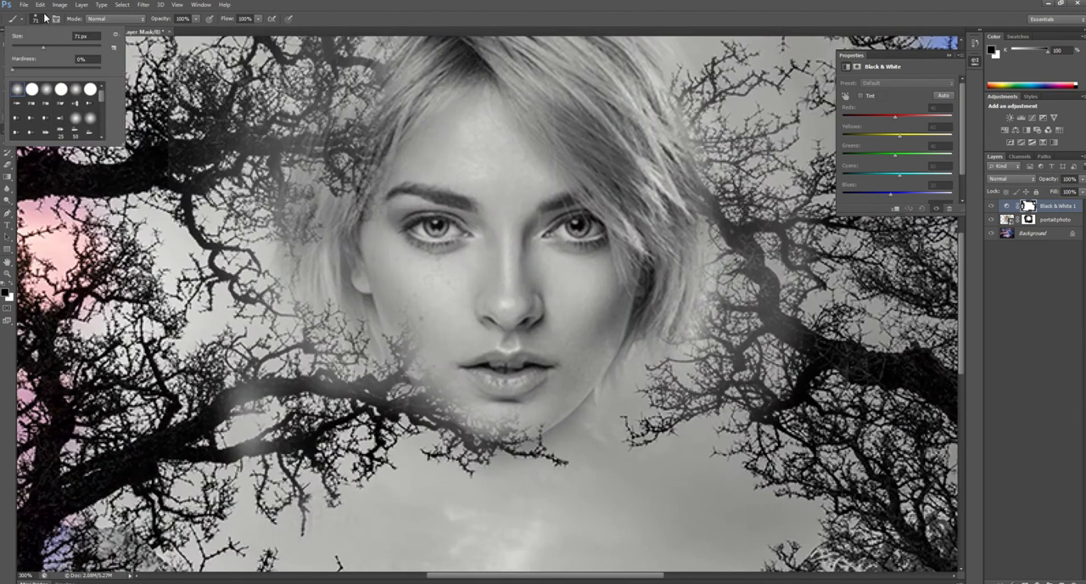
pyautogui.click(14, 46)
pyautogui.press('Return')
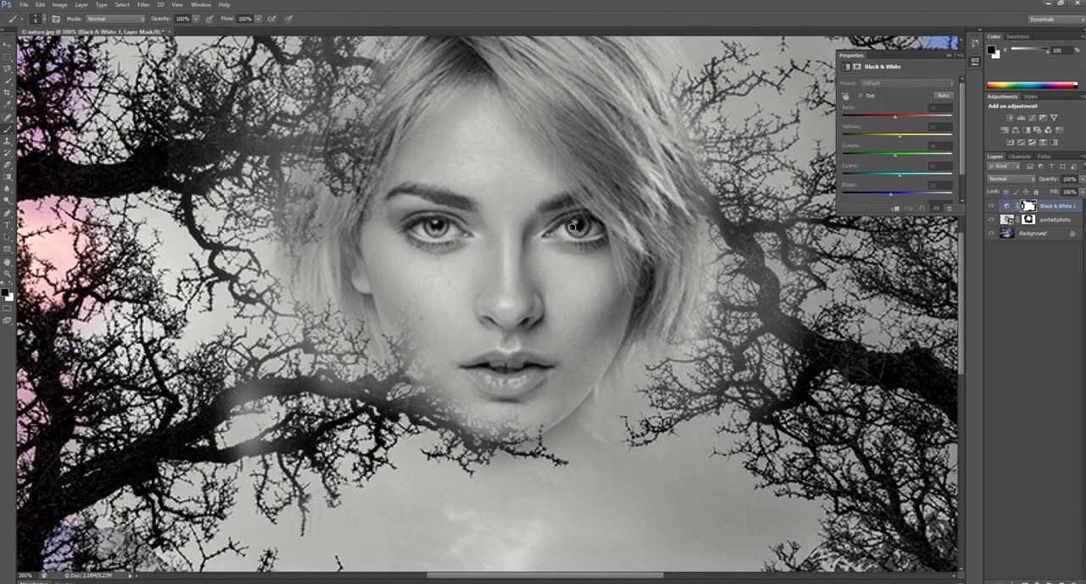
pyautogui.click(13, 288)
pyautogui.hotkey('ctrl', '-')
pyautogui.hotkey('ctrl', '-')
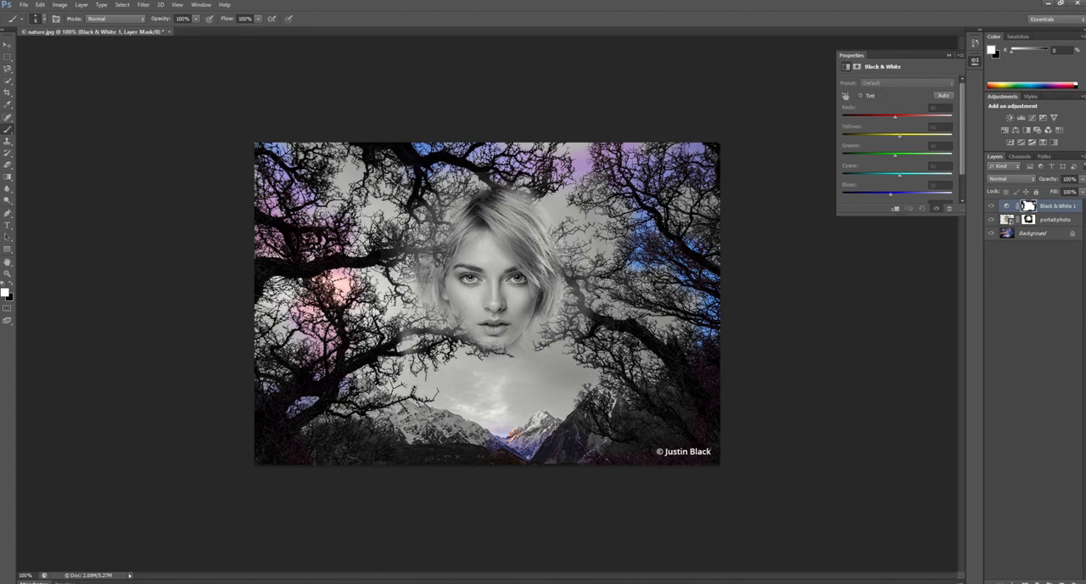
# Place the nature image from the file window as a new full-size layer on top of the stack
pyautogui.hotkey('alt', 'Tab')
pyautogui.moveTo(249, 398); pyautogui.dragTo(466, 365)
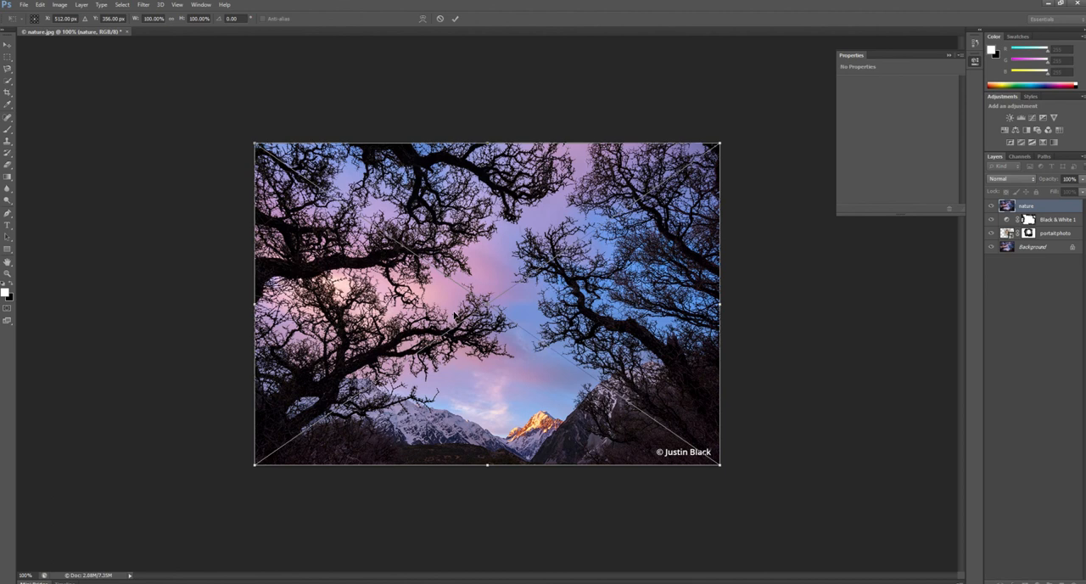
pyautogui.press('Return')
# Add a reveal-all layer mask to the newly placed nature layer
pyautogui.press('b')
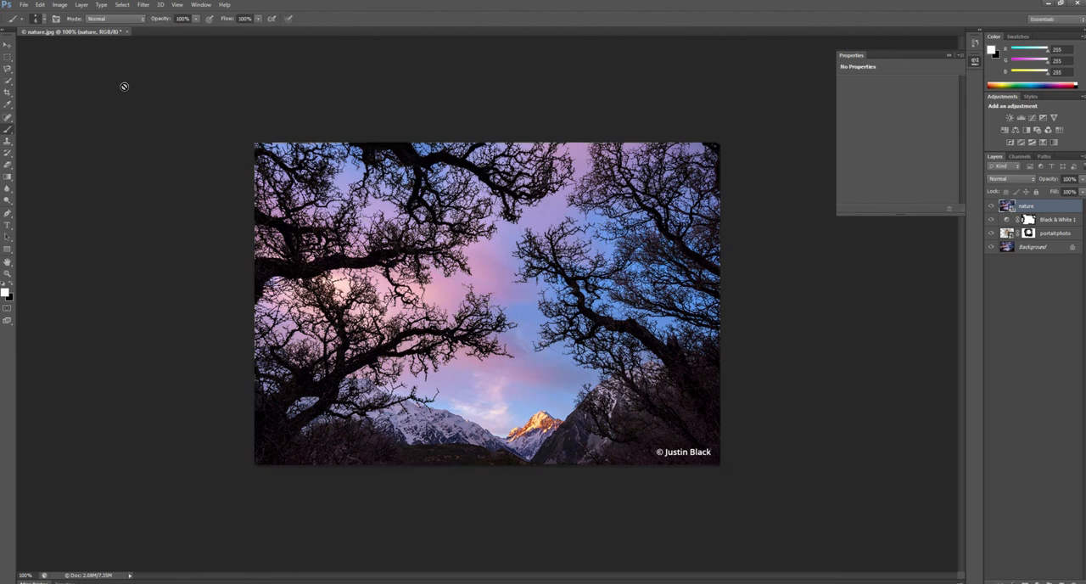
pyautogui.click(61, 5)
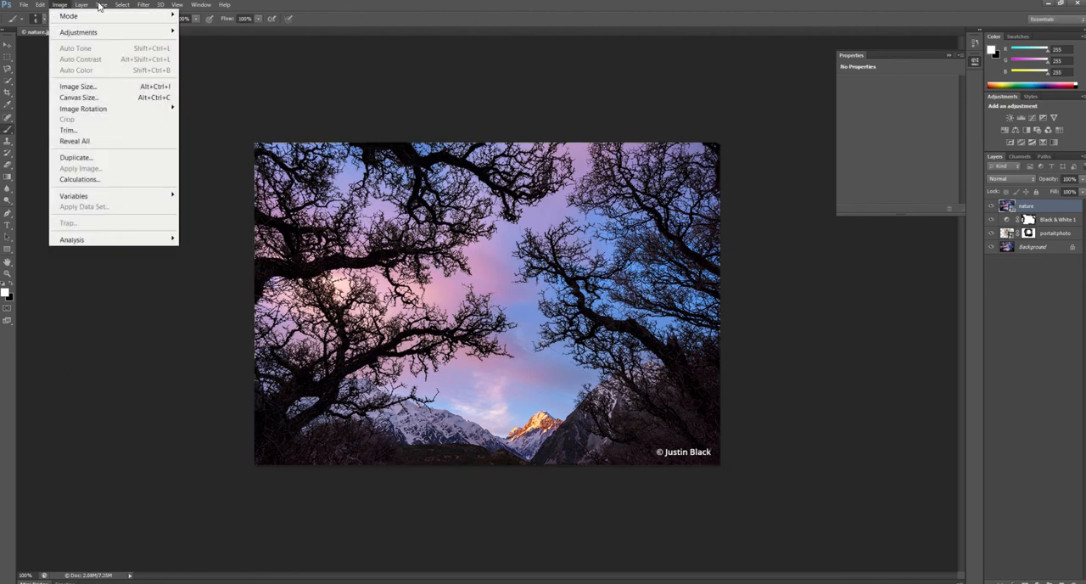
pyautogui.click(85, 6)
pyautogui.moveTo(110, 133)
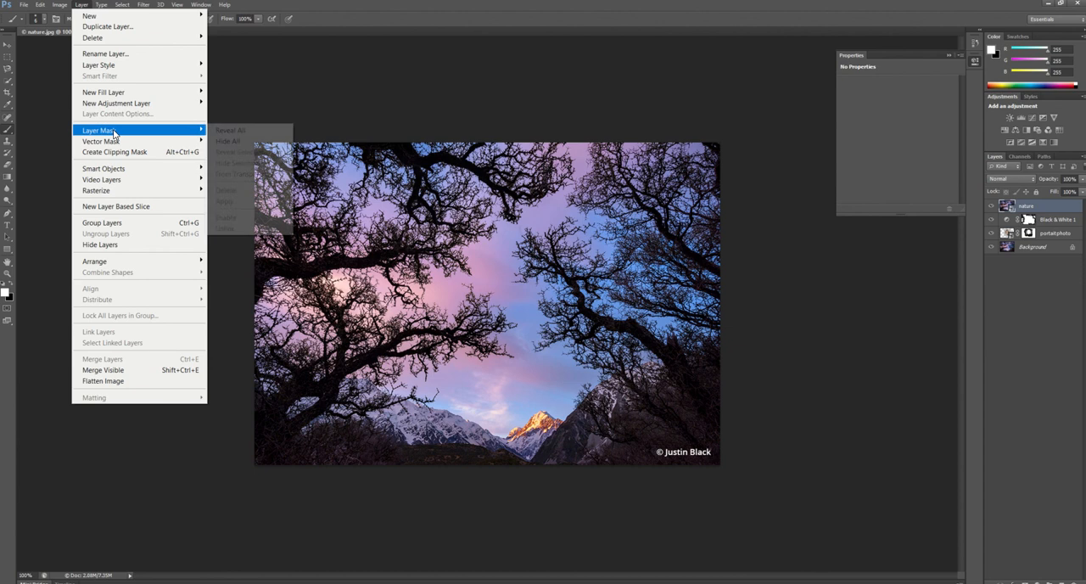
pyautogui.click(268, 133)
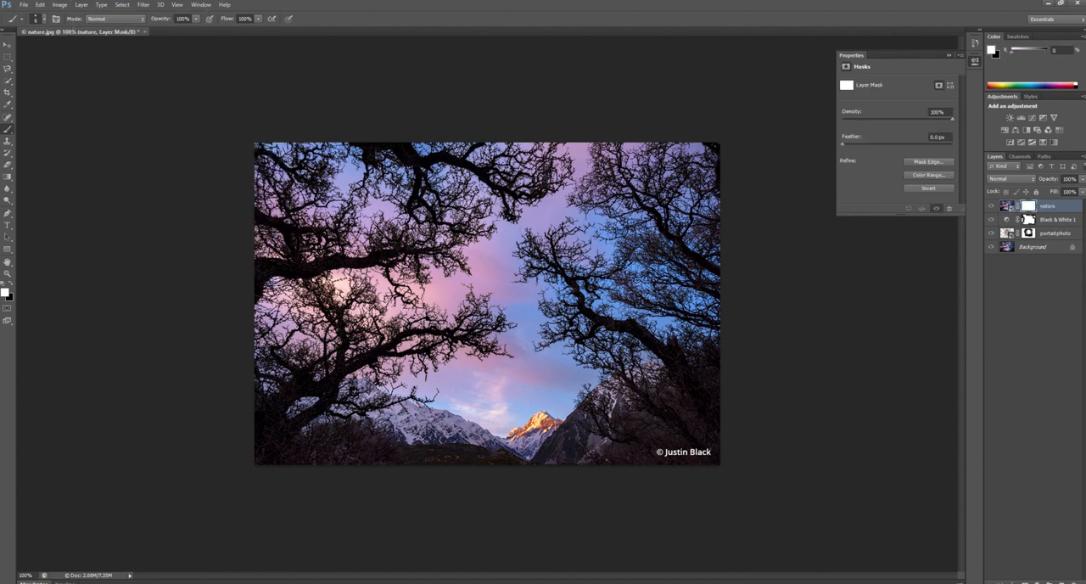
# Paint black on the nature layer's mask with a 97 px brush to uncover the portrait and parts of the black-and-white scene
pyautogui.click(46, 20)
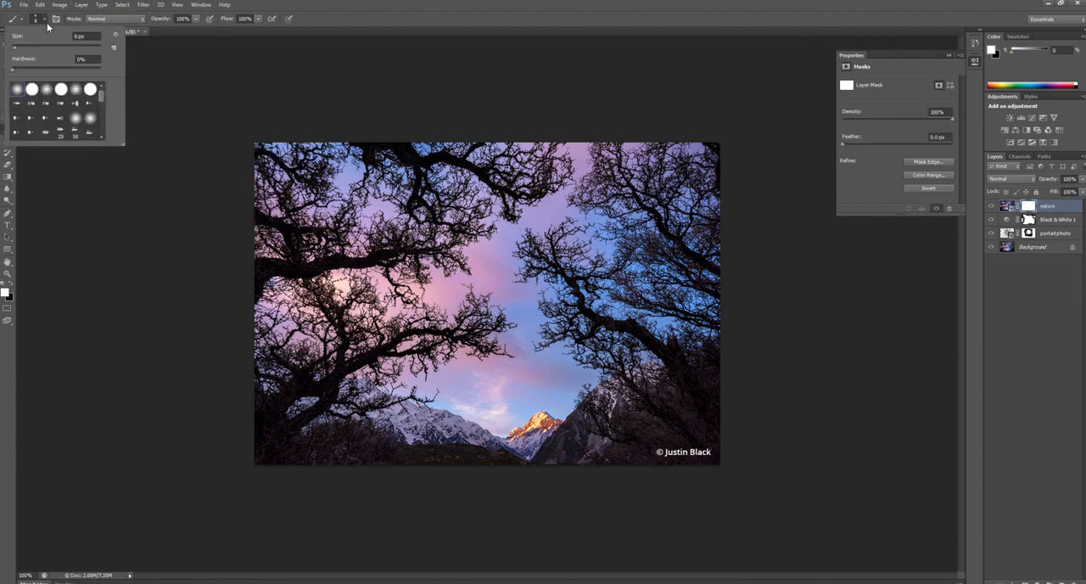
pyautogui.click(39, 47)
pyautogui.click(314, 215)
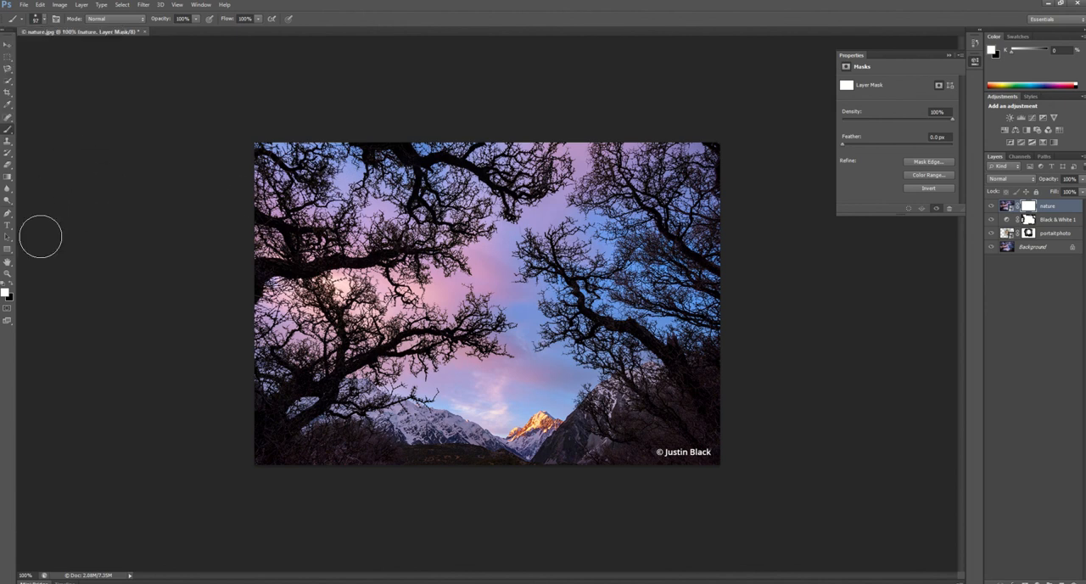
pyautogui.click(12, 286)
pyautogui.moveTo(322, 157)
pyautogui.mouseDown()
pyautogui.moveTo(416, 151)
pyautogui.moveTo(383, 169)
pyautogui.mouseUp()
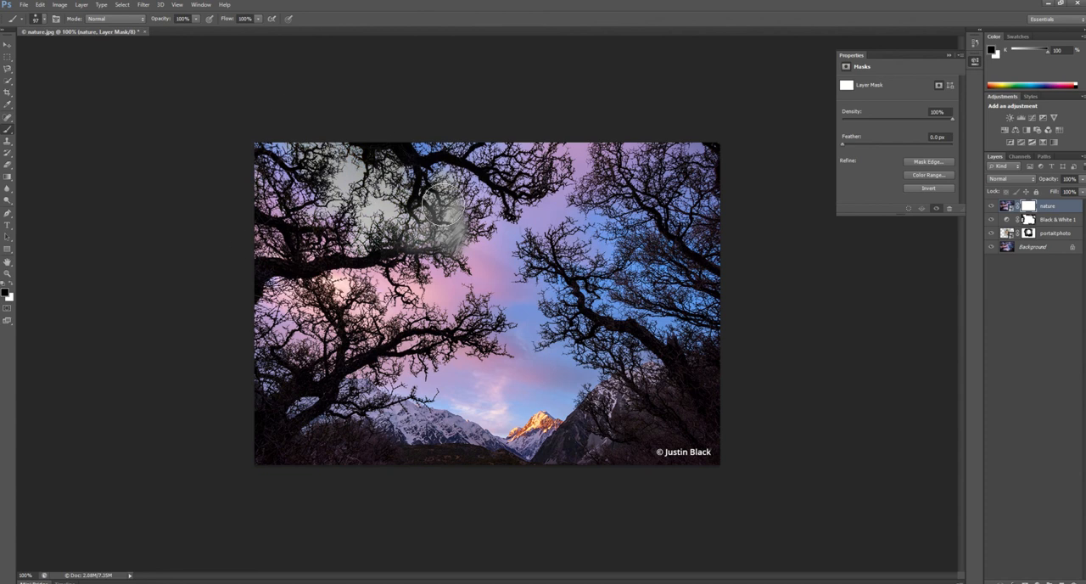
pyautogui.moveTo(476, 169)
pyautogui.mouseDown()
pyautogui.moveTo(458, 280)
pyautogui.moveTo(538, 327)
pyautogui.moveTo(500, 138)
pyautogui.moveTo(558, 155)
pyautogui.moveTo(594, 342)
pyautogui.moveTo(535, 416)
pyautogui.moveTo(429, 398)
pyautogui.moveTo(301, 335)
pyautogui.moveTo(350, 350)
pyautogui.mouseUp()
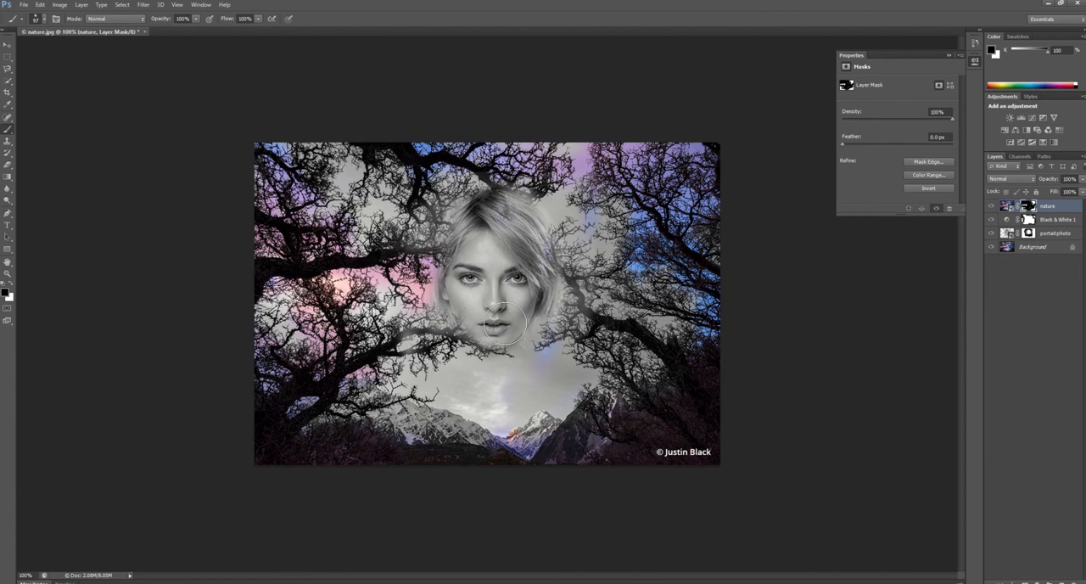
# Paint white on the nature layer's mask to bring branches back over the forehead, mouth and hair on the face's right side
pyautogui.click(12, 287)
pyautogui.moveTo(461, 249); pyautogui.dragTo(472, 244)
pyautogui.moveTo(567, 265)
pyautogui.mouseDown()
pyautogui.moveTo(567, 245)
pyautogui.moveTo(560, 334)
pyautogui.mouseUp()
pyautogui.moveTo(458, 339); pyautogui.dragTo(492, 351)
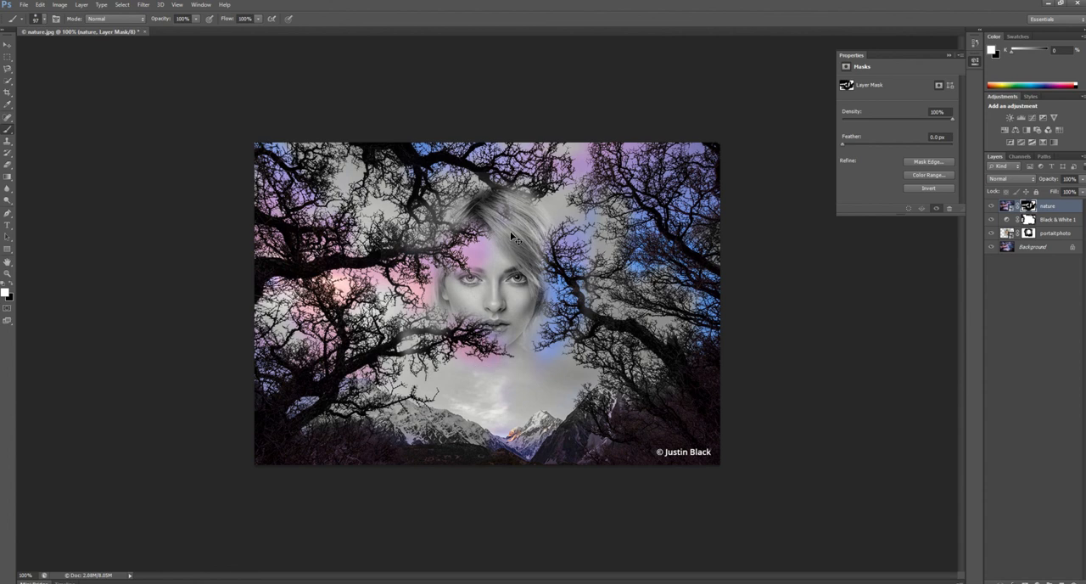
# Soften the branches and colour around the face by painting black on the nature layer's mask at 54% brush opacity
pyautogui.hotkey('ctrl', '+')
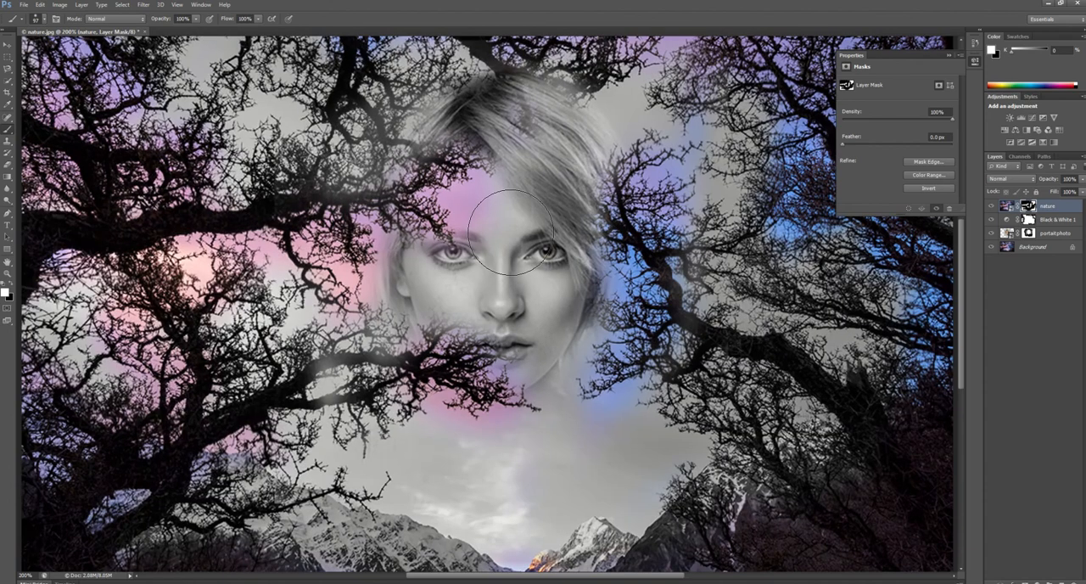
pyautogui.click(196, 19)
pyautogui.moveTo(184, 32); pyautogui.dragTo(170, 32)
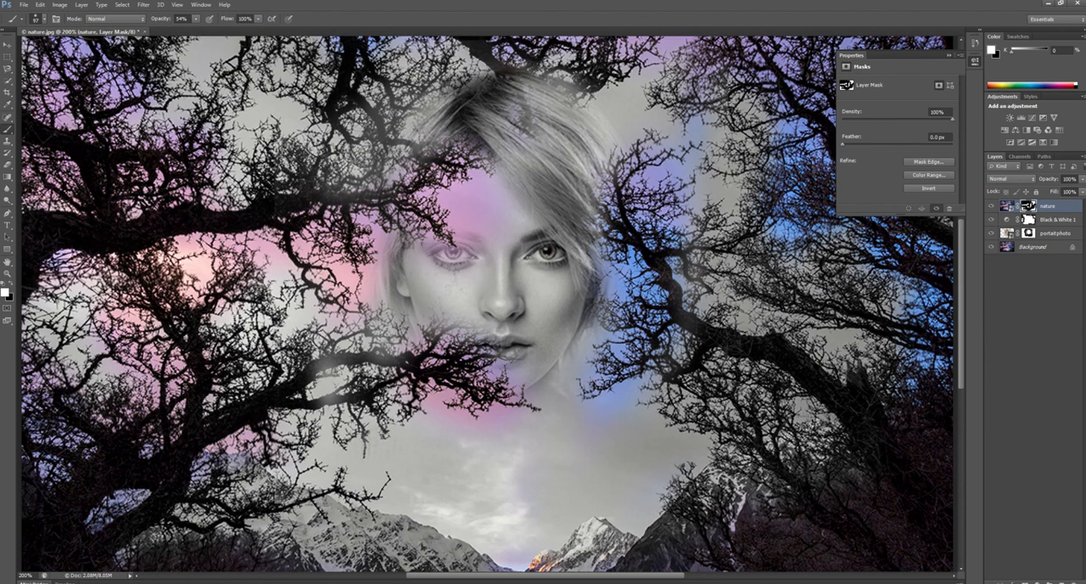
pyautogui.click(11, 289)
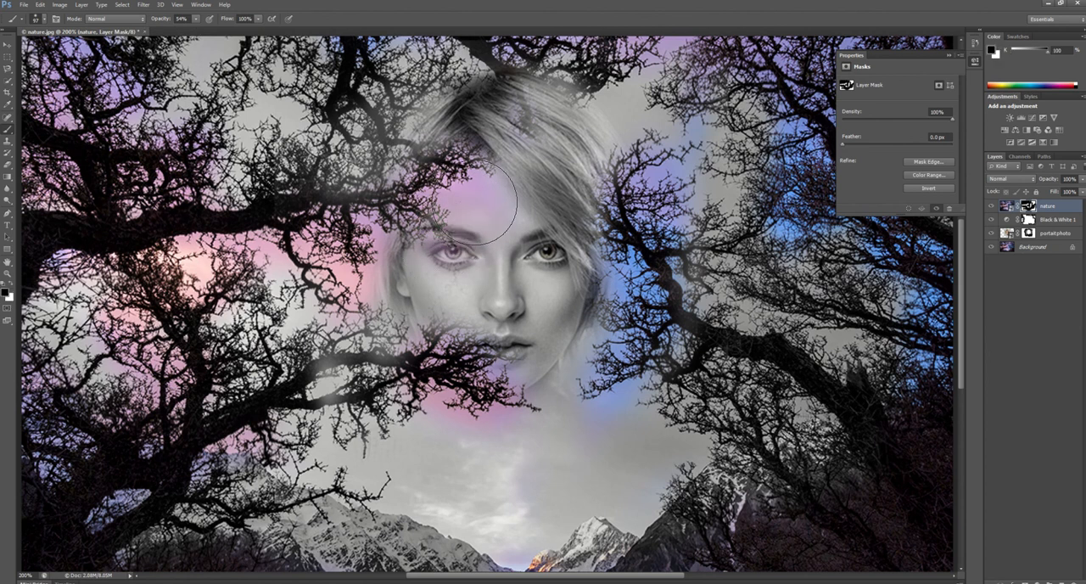
pyautogui.moveTo(454, 206)
pyautogui.mouseDown()
pyautogui.moveTo(461, 126)
pyautogui.moveTo(452, 168)
pyautogui.moveTo(385, 262)
pyautogui.mouseUp()
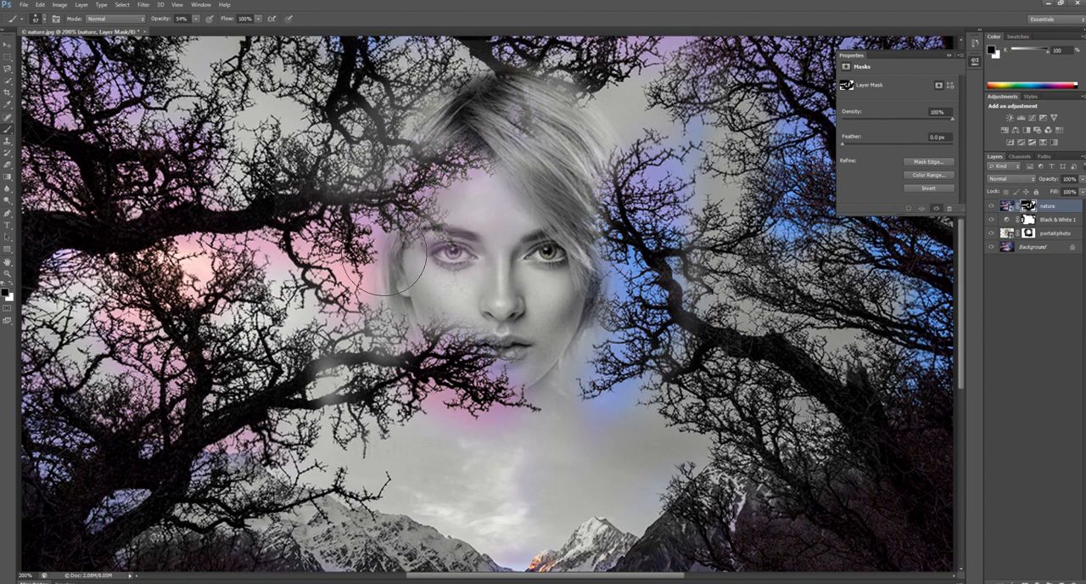
pyautogui.moveTo(474, 355)
pyautogui.mouseDown()
pyautogui.moveTo(480, 413)
pyautogui.moveTo(448, 423)
pyautogui.moveTo(504, 420)
pyautogui.mouseUp()
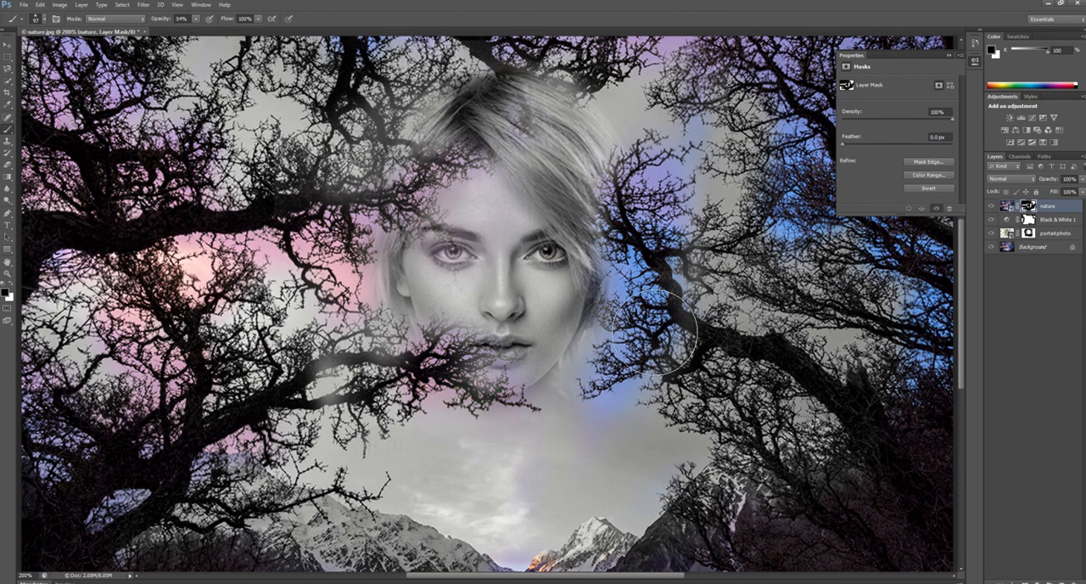
pyautogui.moveTo(622, 283)
pyautogui.mouseDown()
pyautogui.moveTo(586, 221)
pyautogui.moveTo(611, 178)
pyautogui.moveTo(666, 170)
pyautogui.mouseUp()
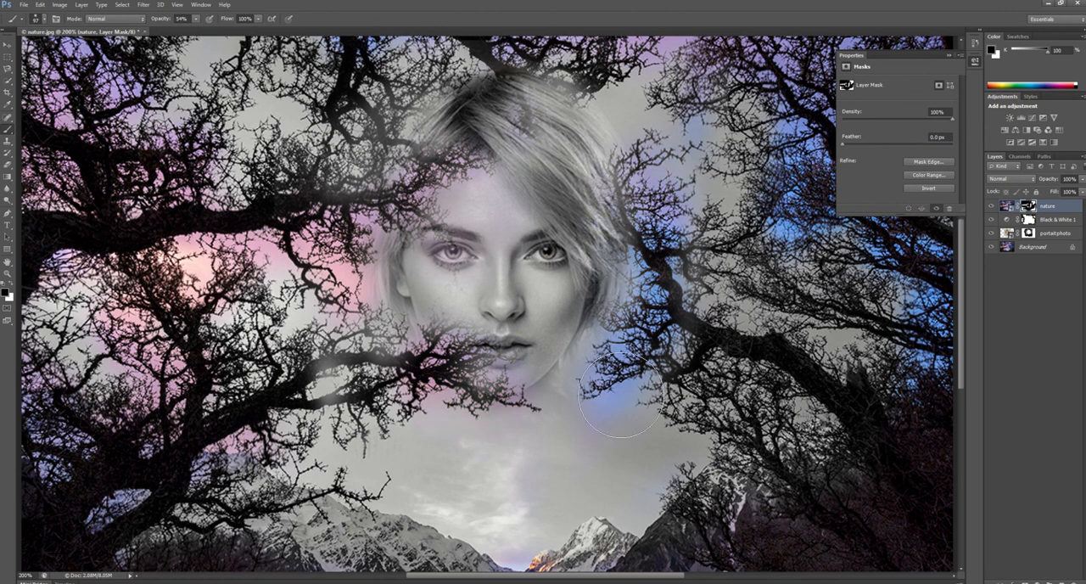
pyautogui.moveTo(592, 402)
pyautogui.mouseDown()
pyautogui.moveTo(653, 385)
pyautogui.moveTo(606, 364)
pyautogui.moveTo(634, 327)
pyautogui.moveTo(633, 275)
pyautogui.mouseUp()
pyautogui.hotkey('ctrl', '-')
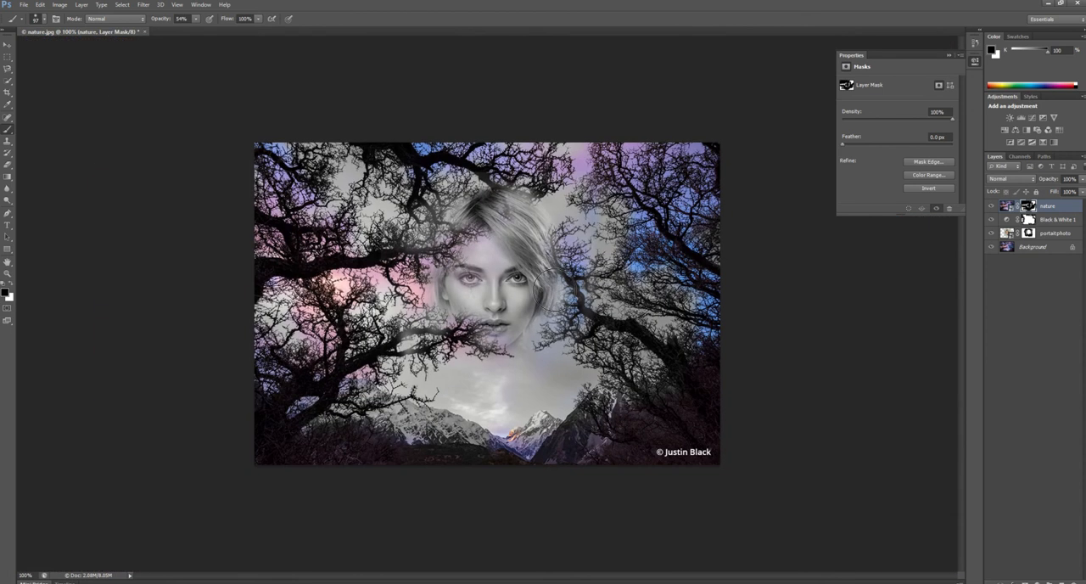
# Place the hands image from the file window as a new top layer, scaled to about 25% and positioned over the face
pyautogui.click(162, 582)
pyautogui.moveTo(180, 388); pyautogui.dragTo(478, 270)
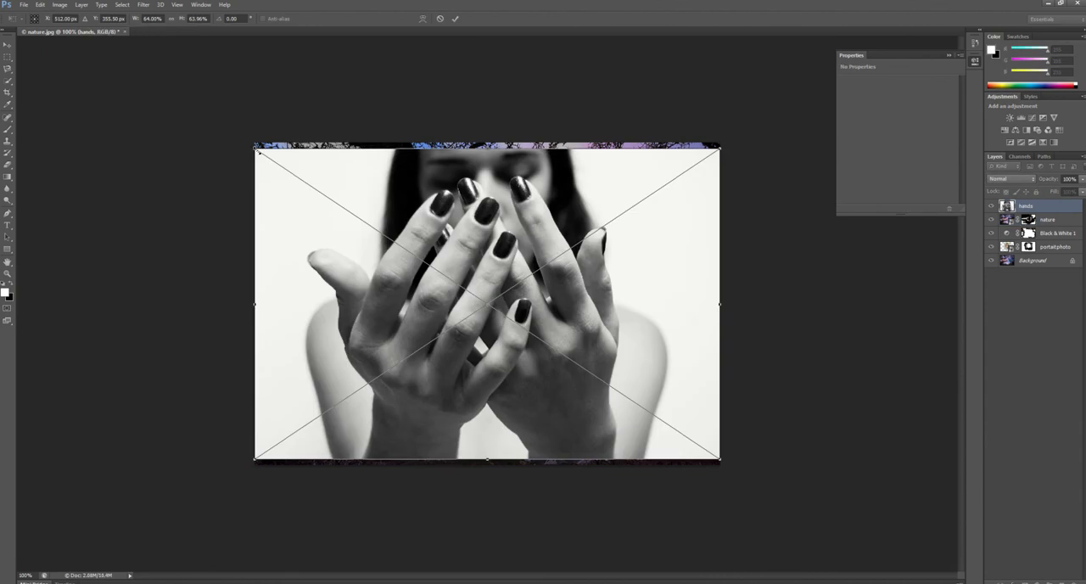
pyautogui.moveTo(258, 150); pyautogui.dragTo(536, 333)
pyautogui.moveTo(585, 391); pyautogui.dragTo(452, 281)
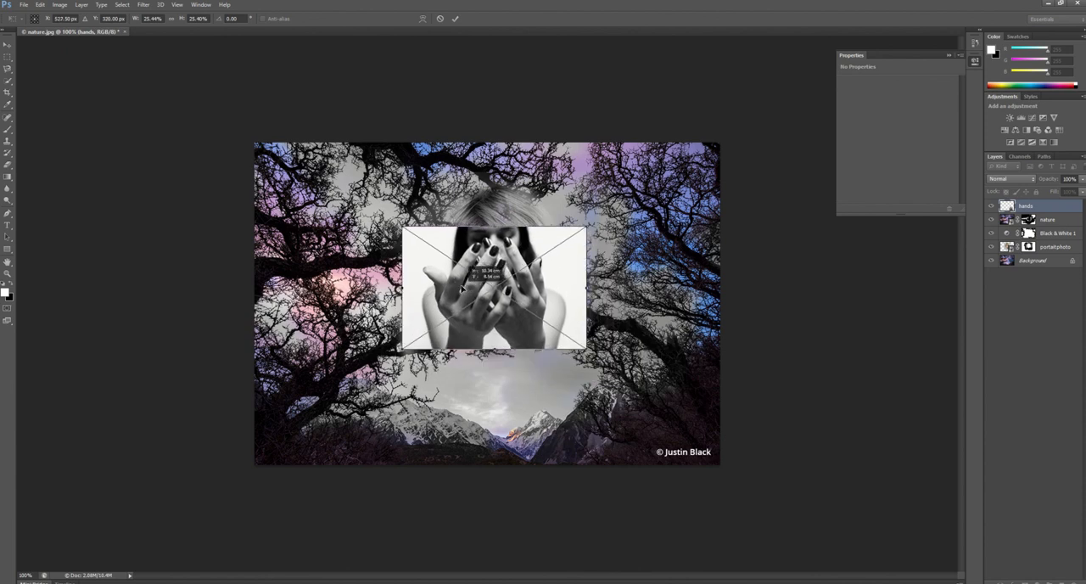
pyautogui.press('Return')
# Add a reveal-all layer mask to the hands layer and switch to the Brush tool
pyautogui.press('b')
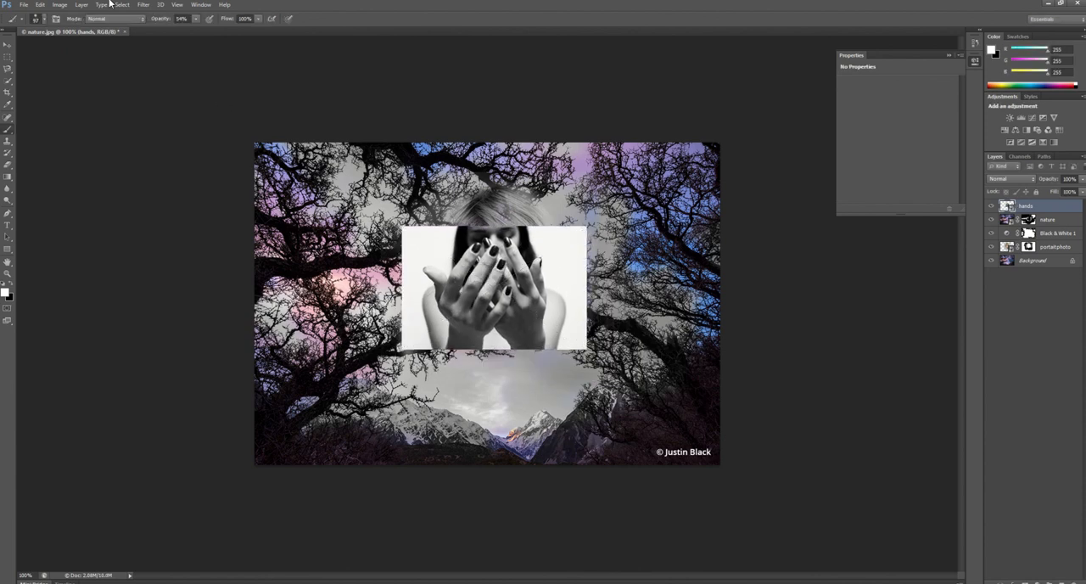
pyautogui.click(81, 4)
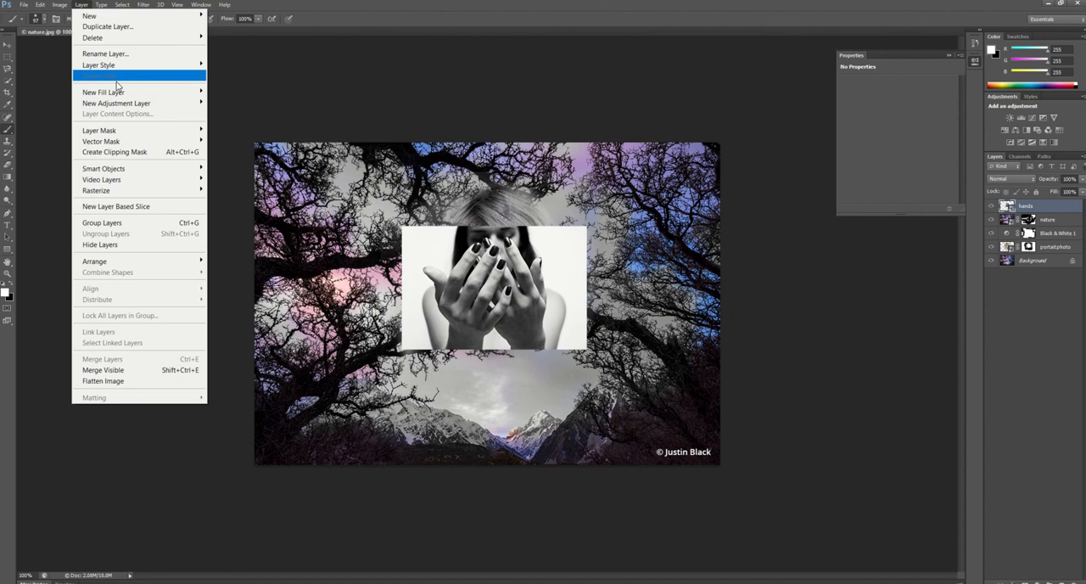
pyautogui.moveTo(123, 108)
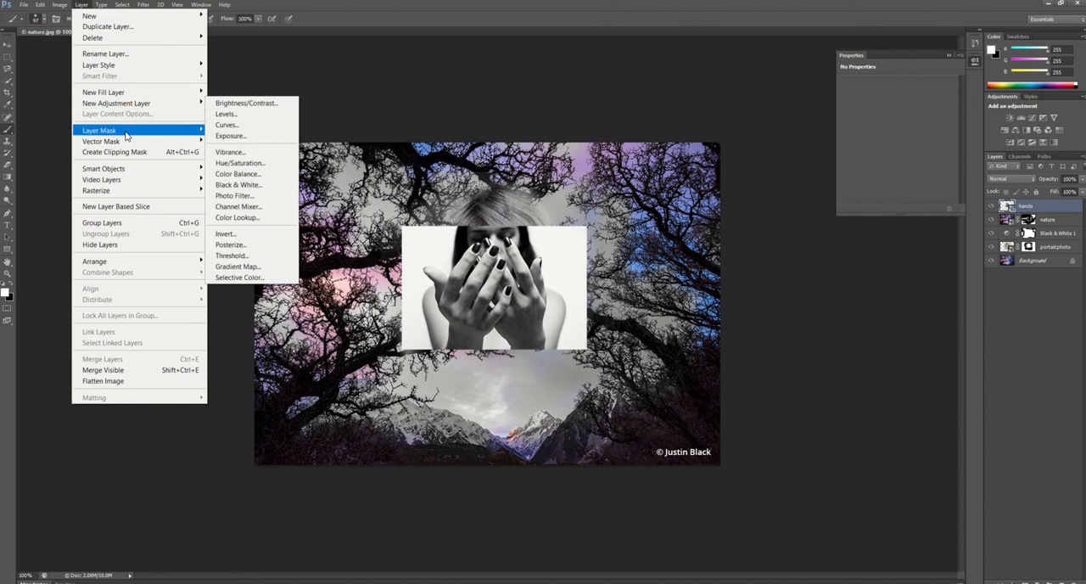
pyautogui.moveTo(126, 133)
pyautogui.click(227, 131)
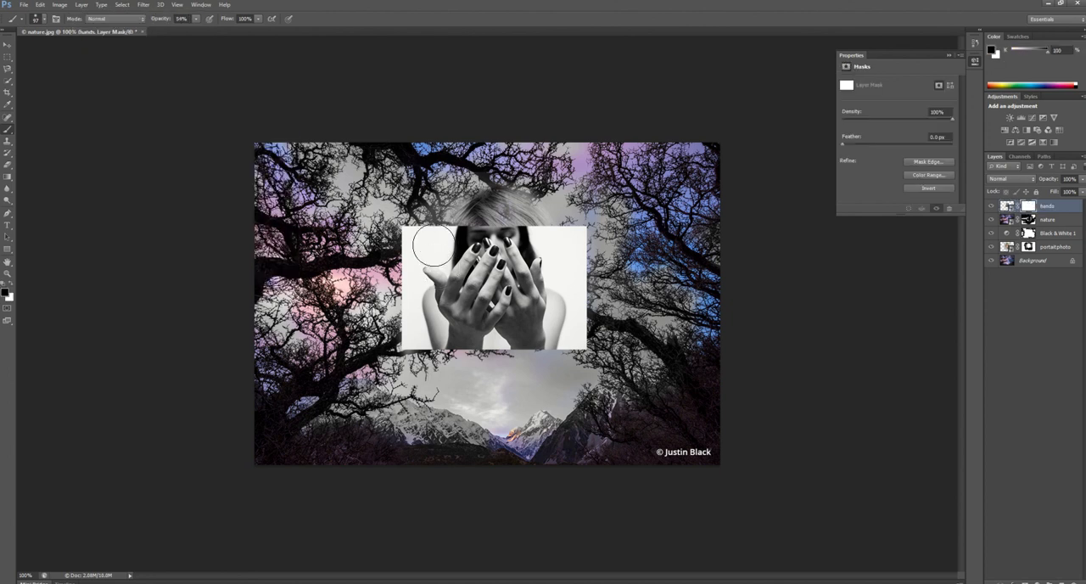
# Paint black on the hands layer's mask, raising brush opacity to 83%, to hide the white background and woman around the hands
pyautogui.moveTo(416, 242)
pyautogui.mouseDown()
pyautogui.moveTo(445, 230)
pyautogui.moveTo(410, 229)
pyautogui.mouseUp()
pyautogui.click(259, 18)
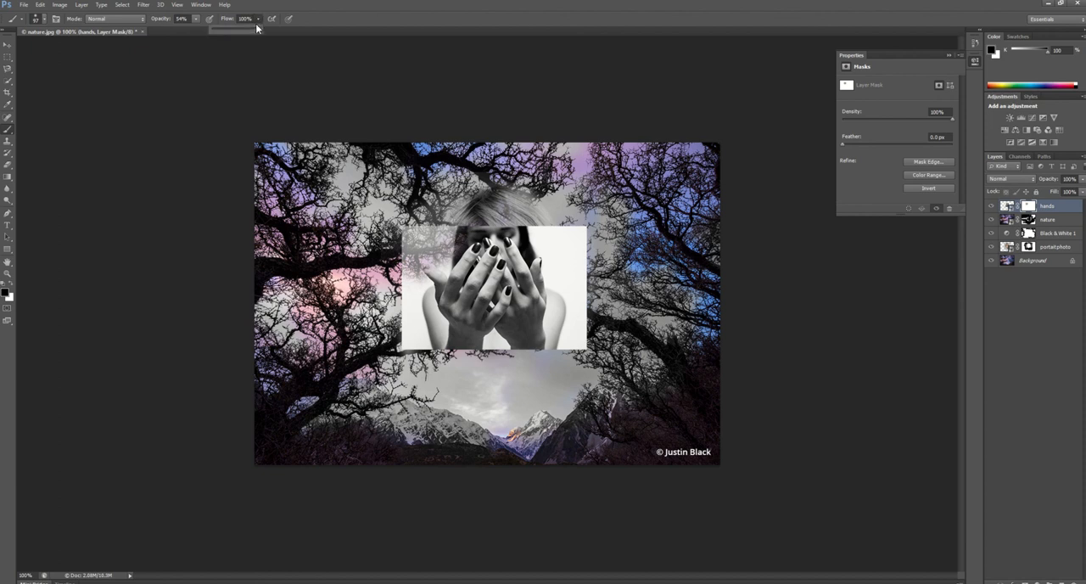
pyautogui.click(195, 18)
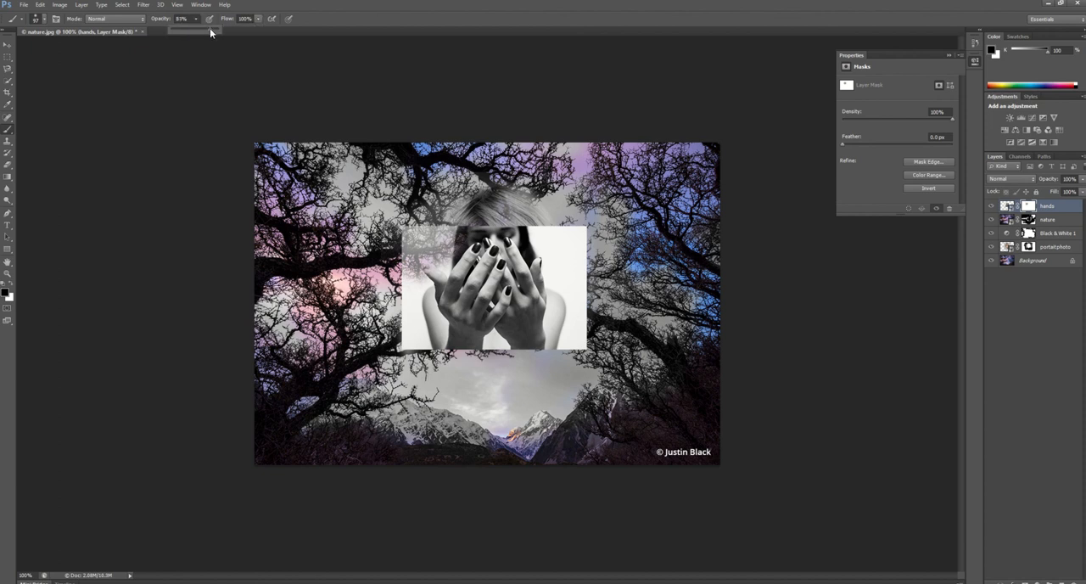
pyautogui.click(473, 246)
pyautogui.moveTo(434, 230)
pyautogui.mouseDown()
pyautogui.moveTo(403, 260)
pyautogui.moveTo(416, 224)
pyautogui.moveTo(414, 340)
pyautogui.moveTo(416, 319)
pyautogui.moveTo(418, 332)
pyautogui.moveTo(462, 347)
pyautogui.moveTo(427, 329)
pyautogui.moveTo(497, 349)
pyautogui.moveTo(546, 347)
pyautogui.moveTo(552, 359)
pyautogui.moveTo(560, 277)
pyautogui.moveTo(549, 239)
pyautogui.moveTo(503, 222)
pyautogui.moveTo(442, 228)
pyautogui.moveTo(439, 248)
pyautogui.moveTo(534, 231)
pyautogui.moveTo(505, 228)
pyautogui.moveTo(548, 251)
pyautogui.moveTo(564, 245)
pyautogui.moveTo(574, 293)
pyautogui.moveTo(579, 227)
pyautogui.moveTo(587, 309)
pyautogui.moveTo(533, 194)
pyautogui.moveTo(517, 223)
pyautogui.mouseUp()
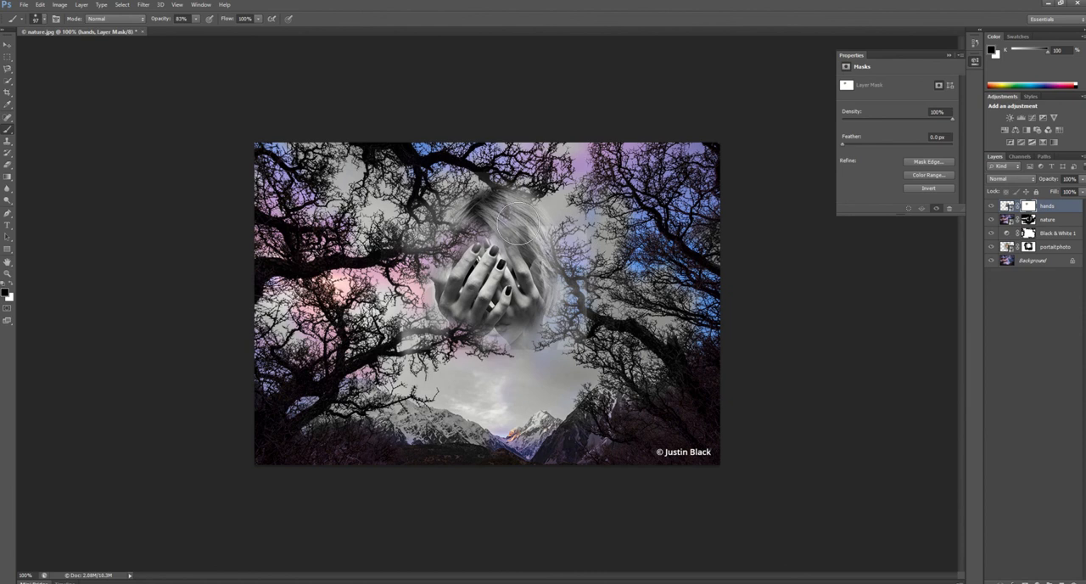
pyautogui.moveTo(563, 272)
pyautogui.mouseDown()
pyautogui.moveTo(450, 220)
pyautogui.moveTo(419, 254)
pyautogui.mouseUp()
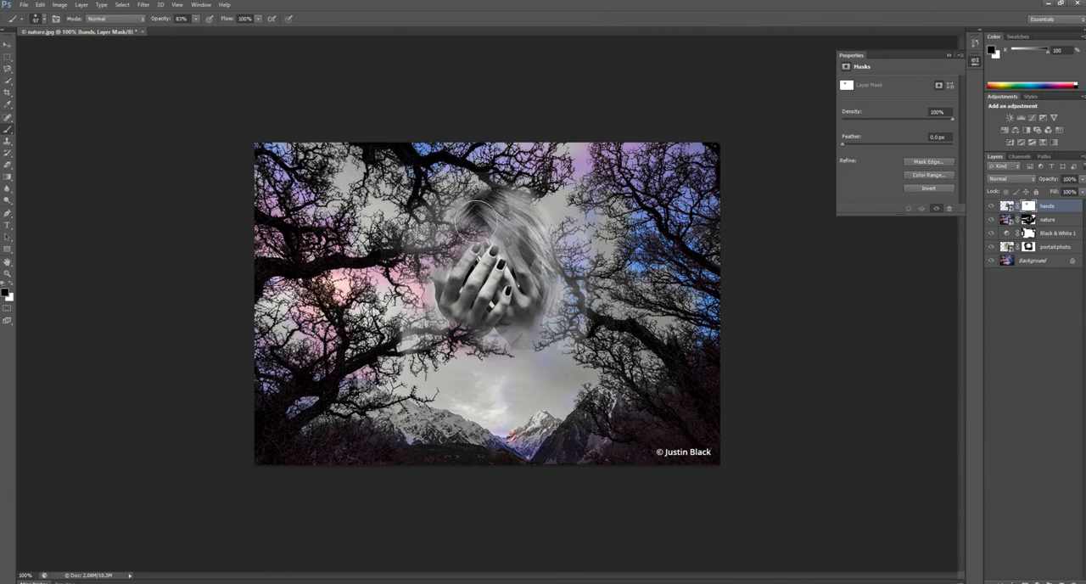
pyautogui.moveTo(476, 221)
pyautogui.mouseDown()
pyautogui.moveTo(511, 228)
pyautogui.moveTo(583, 298)
pyautogui.moveTo(534, 252)
pyautogui.moveTo(525, 223)
pyautogui.moveTo(546, 238)
pyautogui.mouseUp()
pyautogui.moveTo(524, 320); pyautogui.dragTo(492, 293)
# Move the masked hands layer down so the hands cover the portrait's mouth and leave the eyes exposed
pyautogui.click(9, 44)
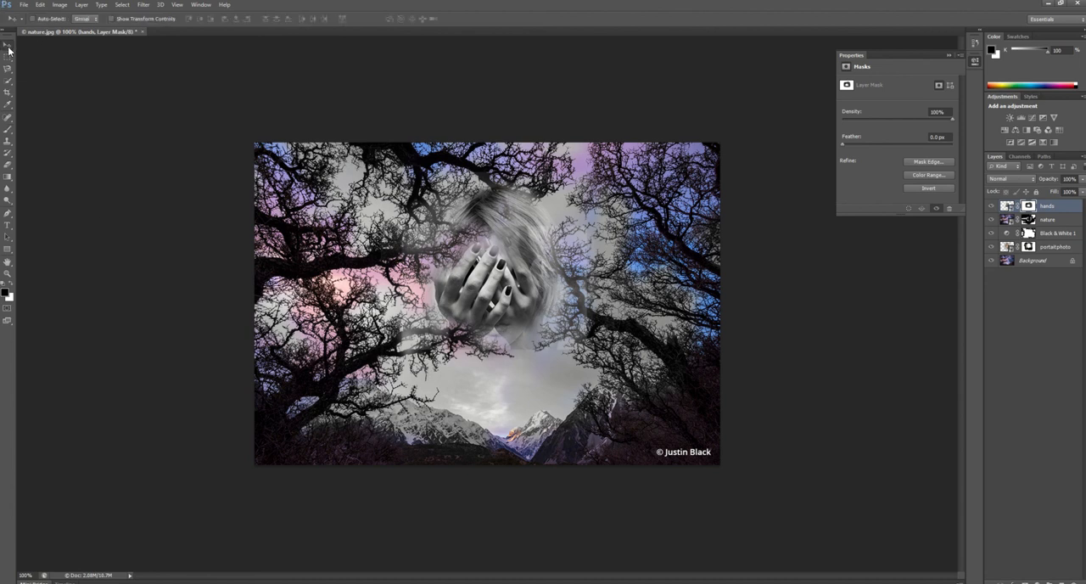
pyautogui.moveTo(503, 250); pyautogui.dragTo(495, 310)
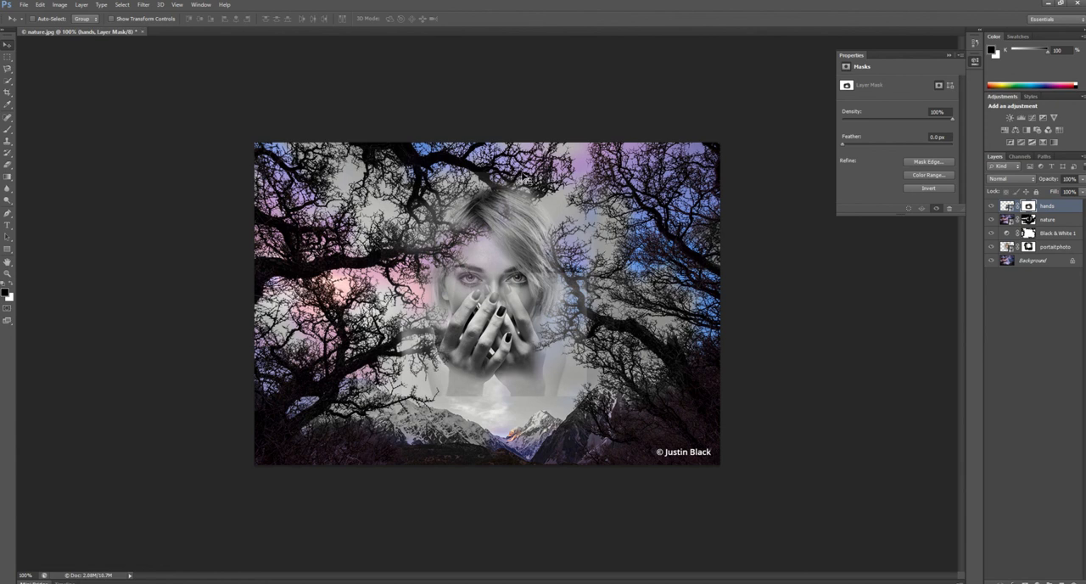
pyautogui.moveTo(490, 4)
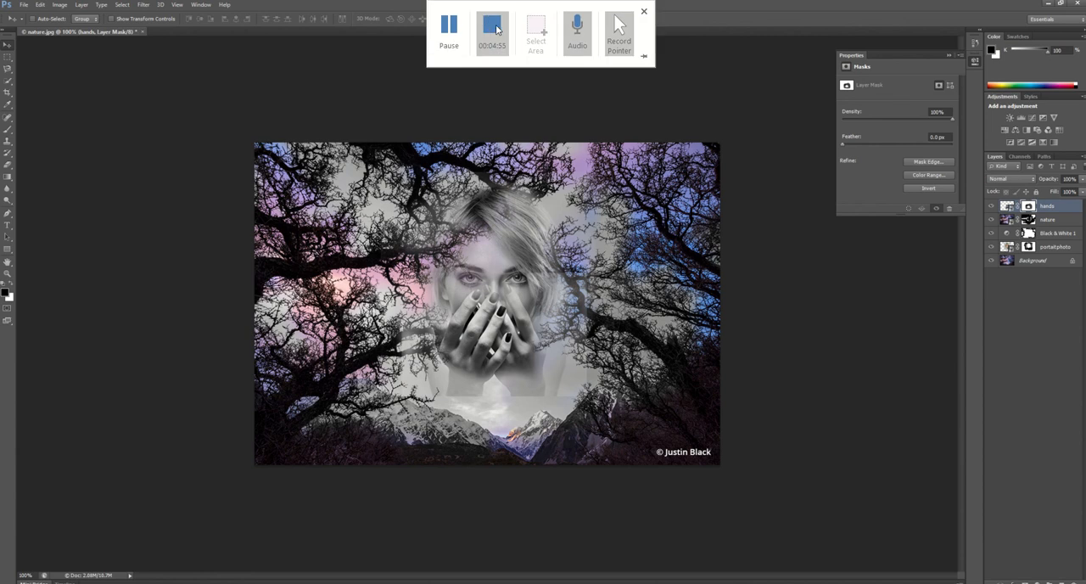